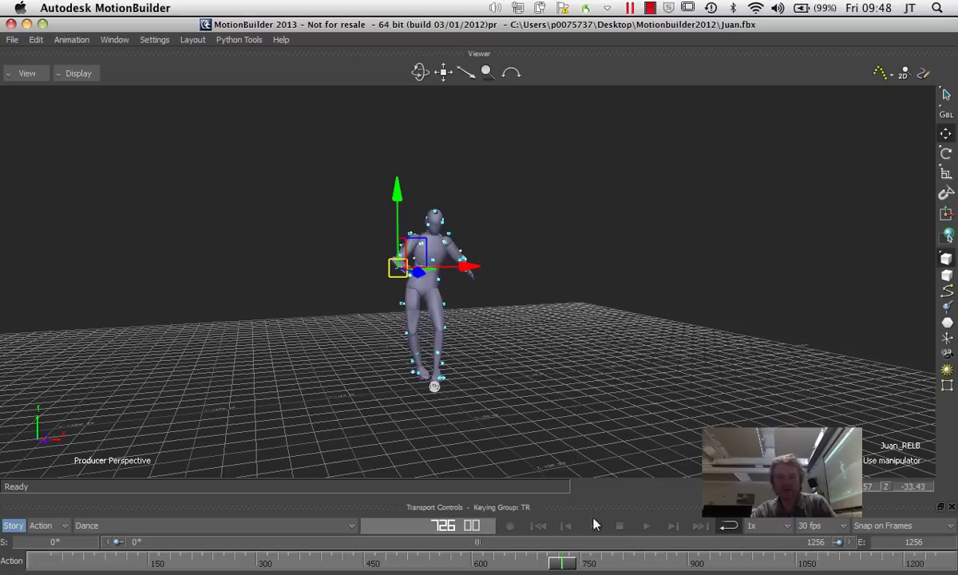
# Step: Switch MotionBuilder's workspace to the Editing layout from the Layout menu
pyautogui.click(193, 40)
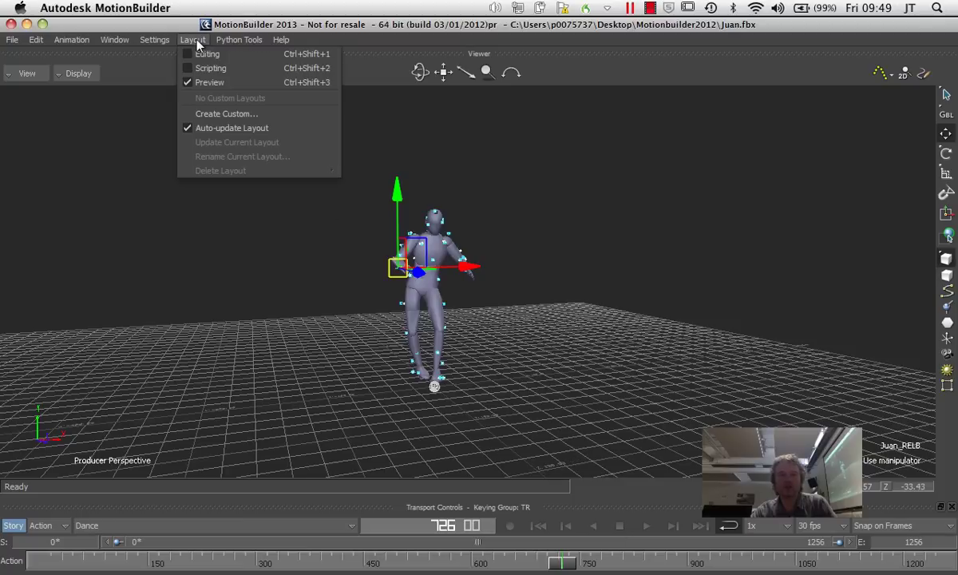
pyautogui.click(204, 55)
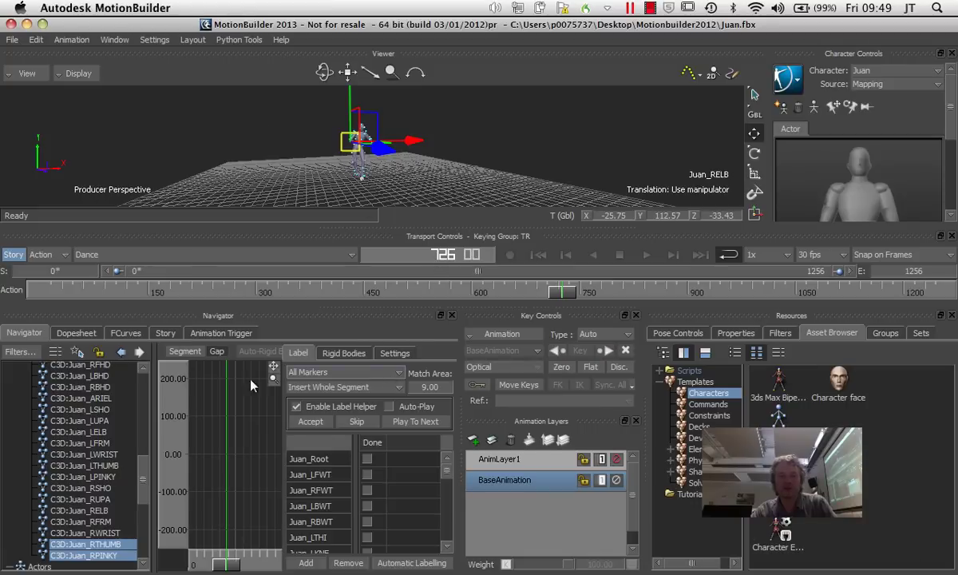
# Step: Select the Juan actor, move to an early frame, and uncheck Active in Actor Settings
pyautogui.scroll(-4, 141, 479)
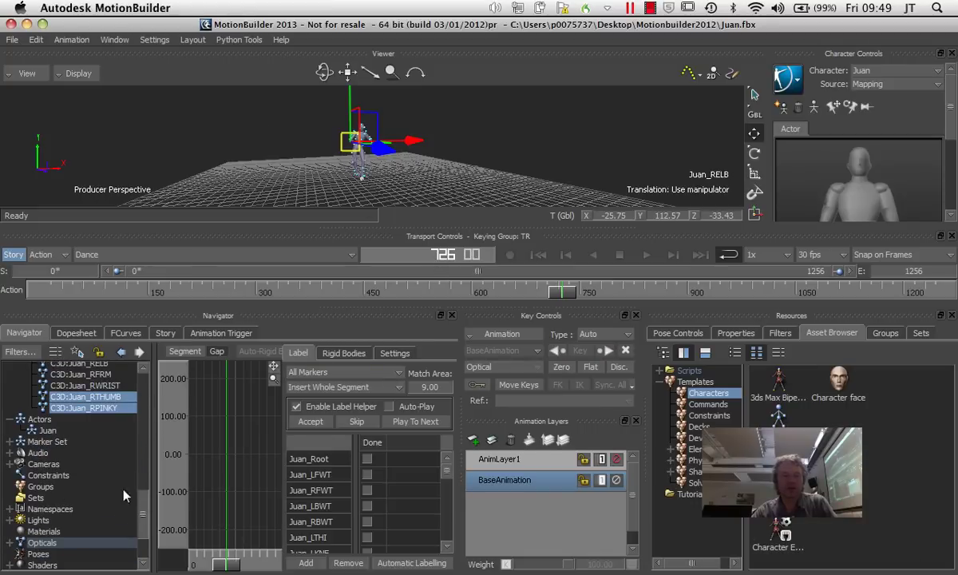
pyautogui.click(36, 431)
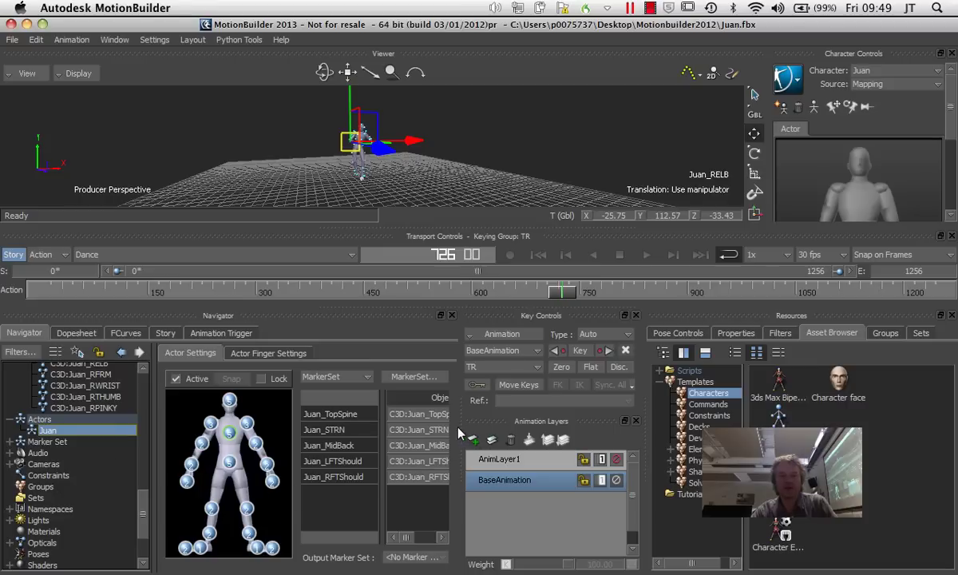
pyautogui.moveTo(459, 424); pyautogui.dragTo(621, 427)
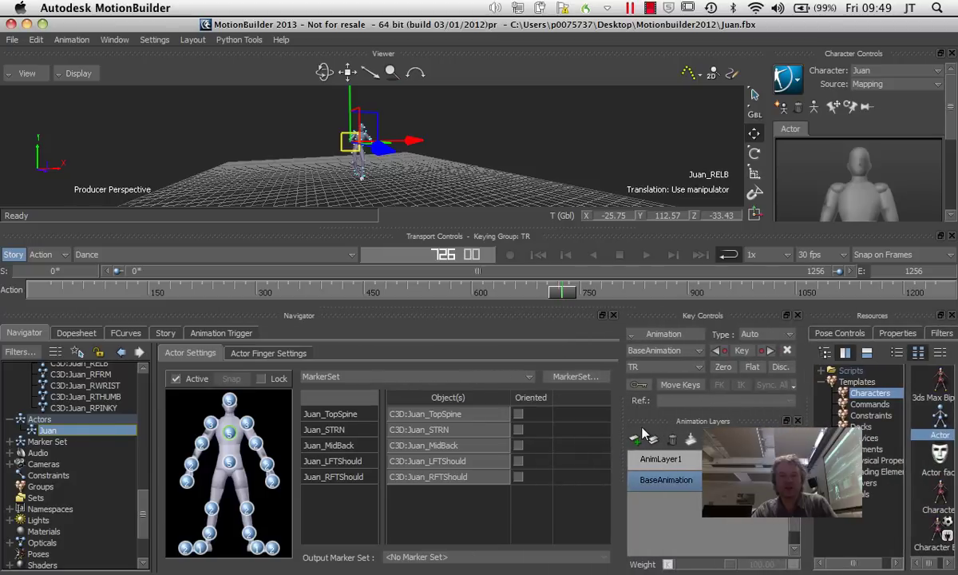
pyautogui.moveTo(578, 299); pyautogui.dragTo(141, 296)
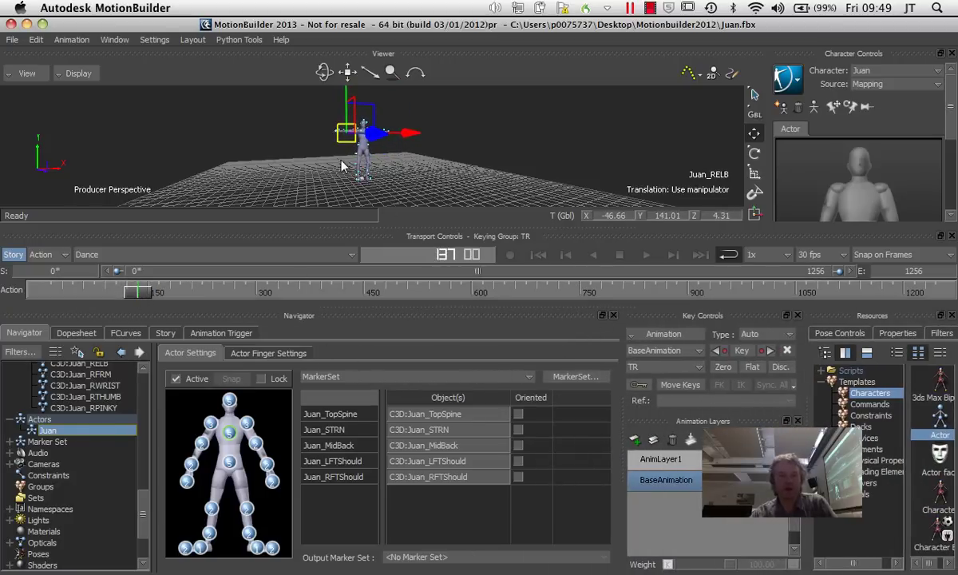
pyautogui.scroll(5, 344, 170)
pyautogui.scroll(-3, 479, 169)
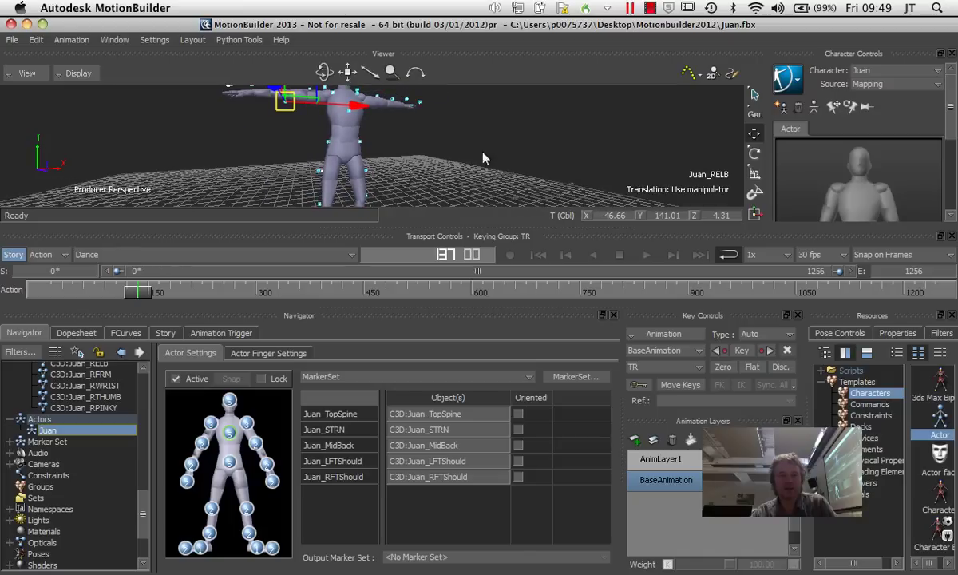
pyautogui.moveTo(454, 150); pyautogui.dragTo(374, 200)
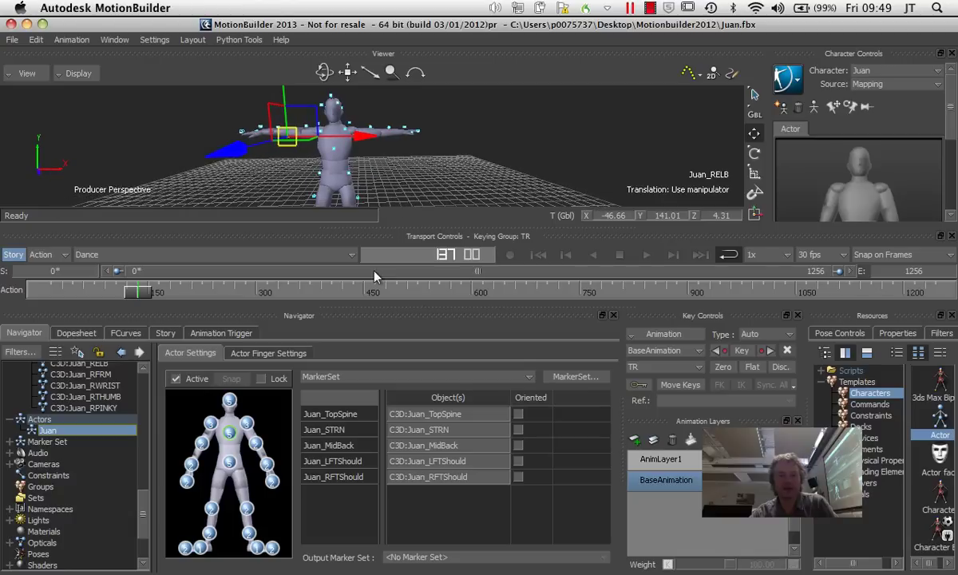
pyautogui.click(177, 380)
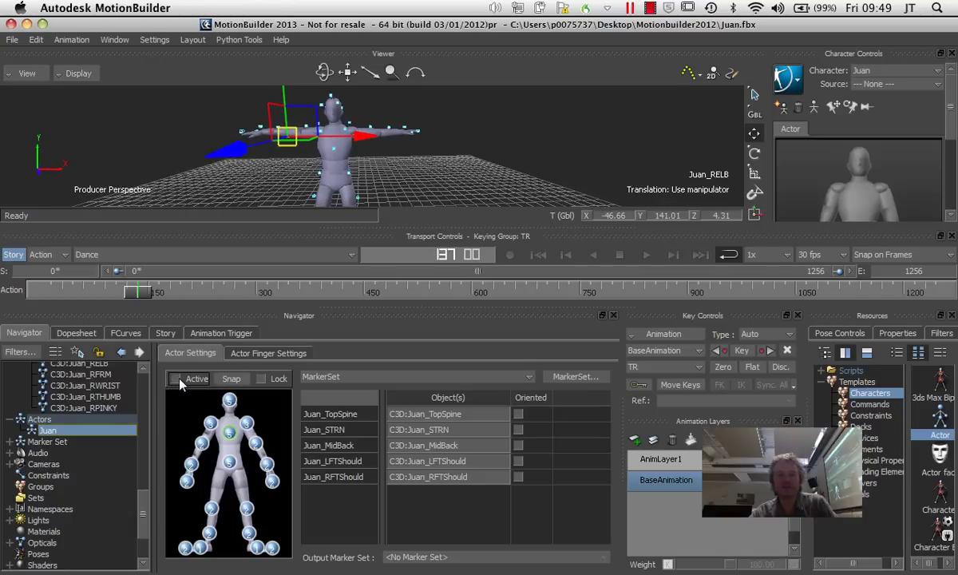
# Step: Rotate the Juan actor's head with the Rotate tool to fit its head markers
pyautogui.click(339, 113)
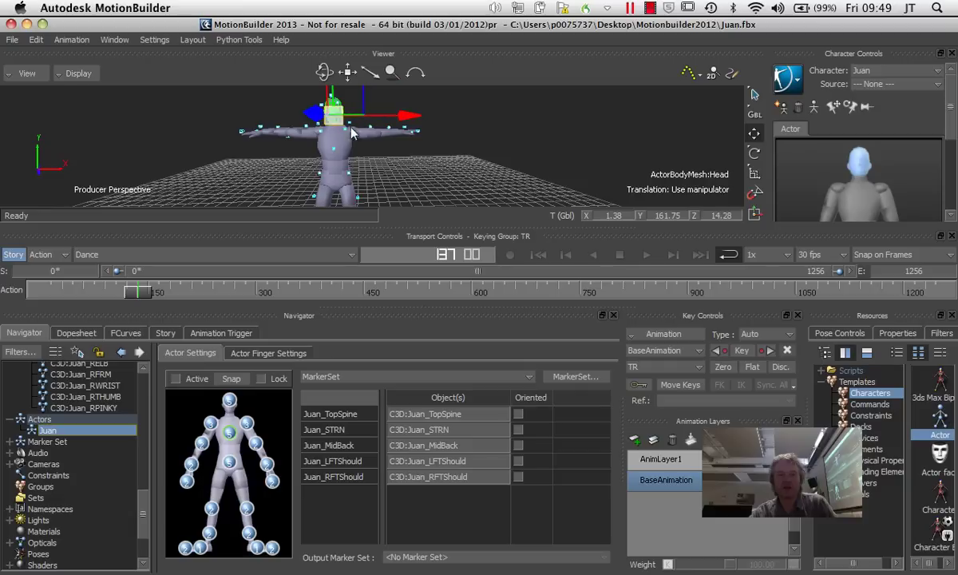
pyautogui.click(755, 154)
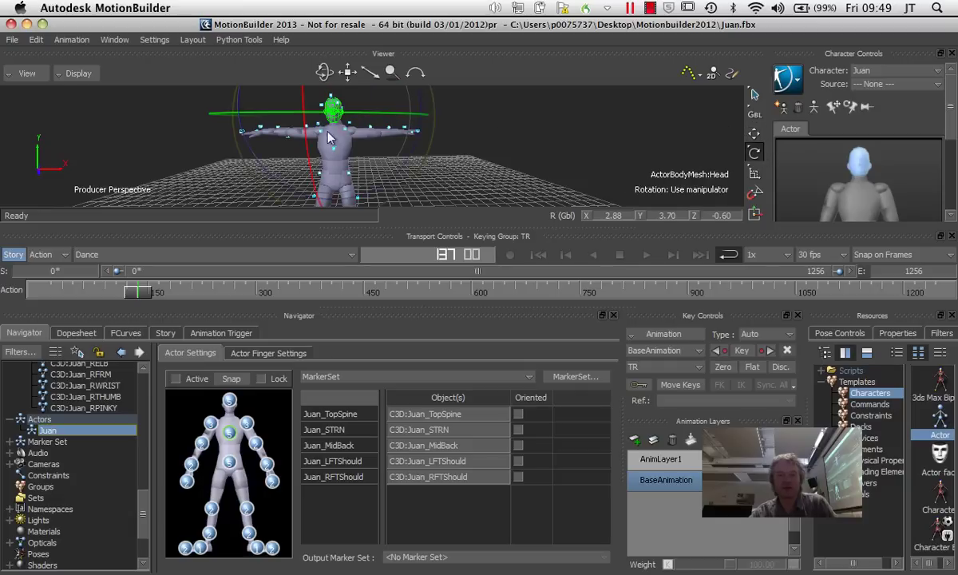
pyautogui.moveTo(310, 157); pyautogui.dragTo(374, 196)
pyautogui.keyDown('ctrl'); pyautogui.keyDown('shift'); pyautogui.moveTo(482, 191); pyautogui.dragTo(293, 138); pyautogui.keyUp('shift'); pyautogui.keyUp('ctrl')
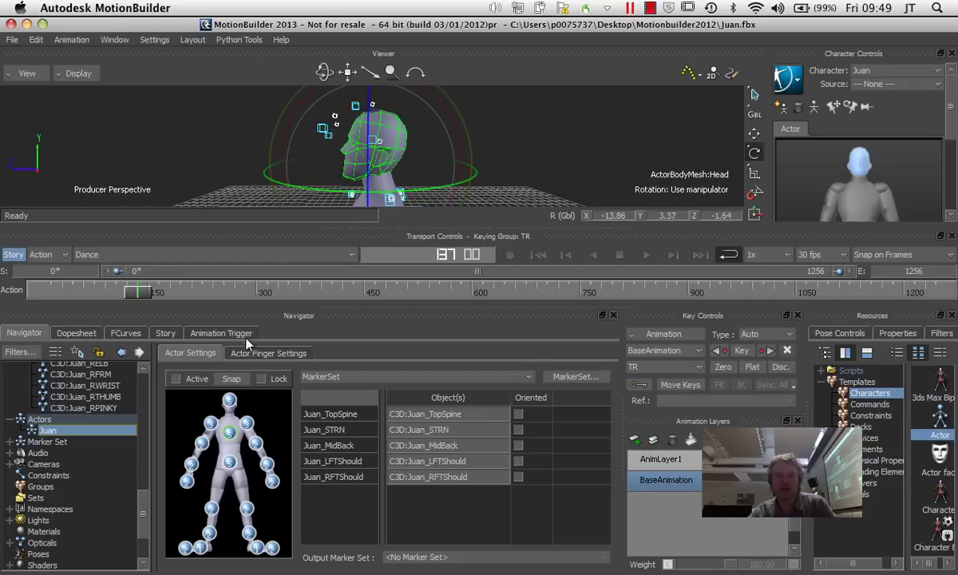
# Step: Snap the actor with TR offsets recalculated and start playing the Dance take
pyautogui.click(231, 378)
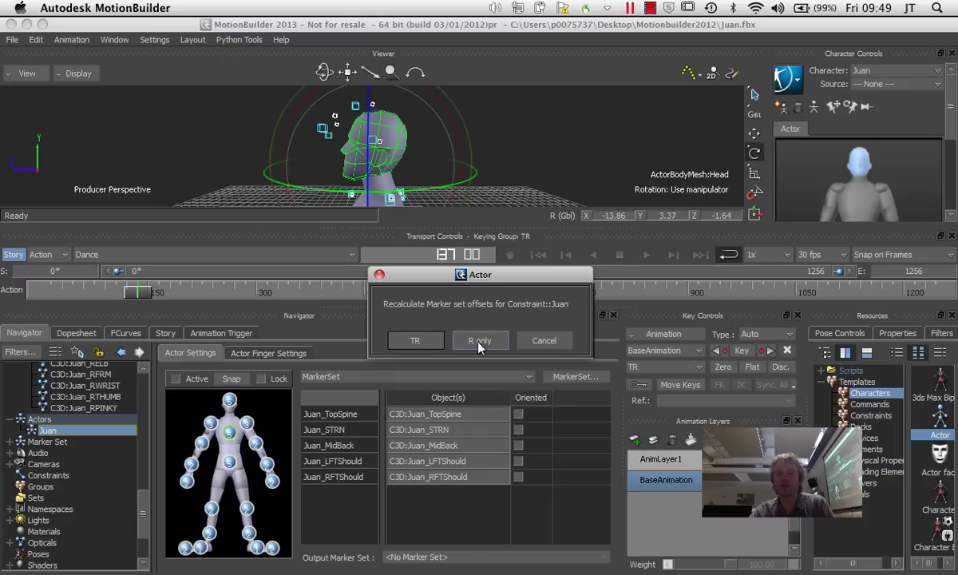
pyautogui.click(421, 343)
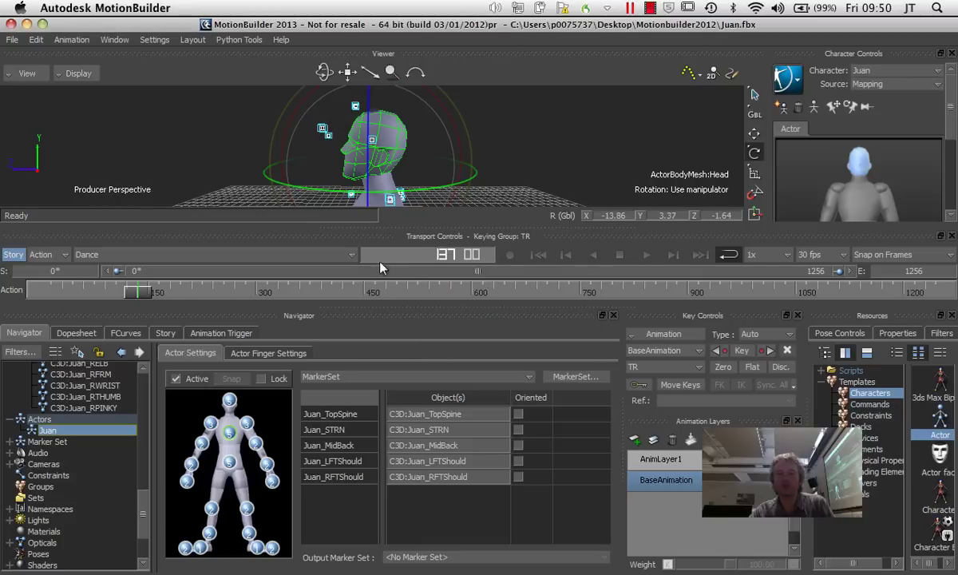
pyautogui.click(646, 255)
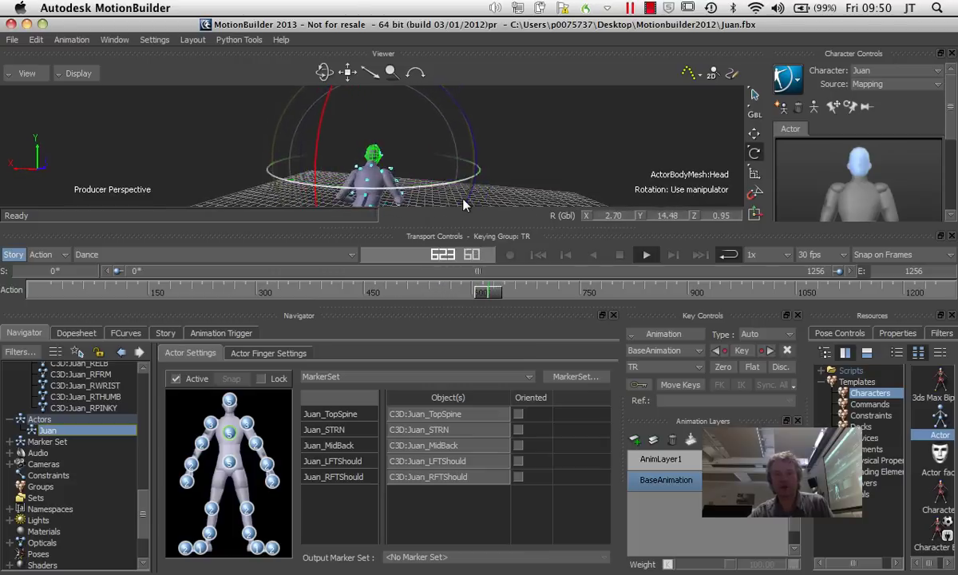
# Step: Stop playback of the Dance take at frame 740
pyautogui.click(619, 255)
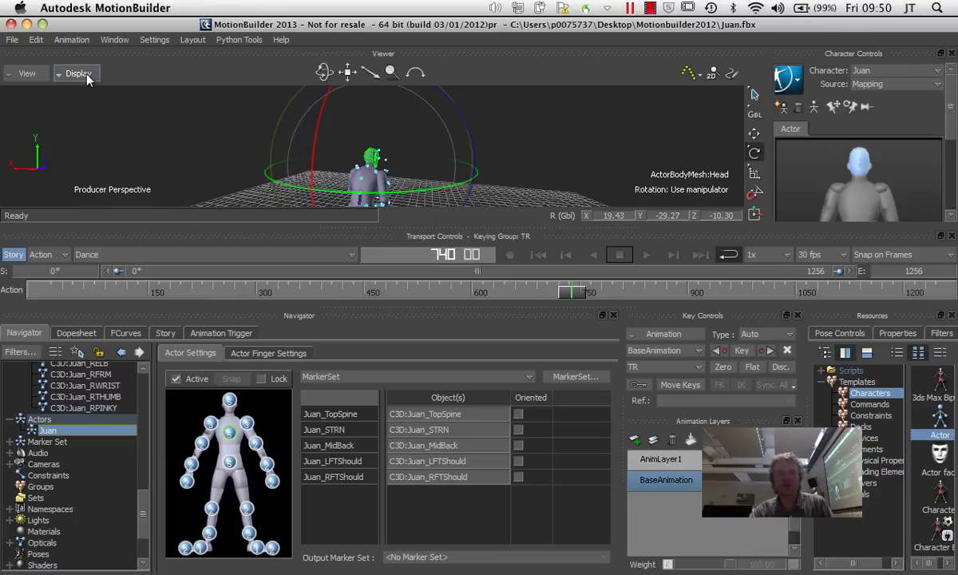
# Step: Merge Gremlin.fbx into the Juan scene using the default Merge Options
pyautogui.click(12, 40)
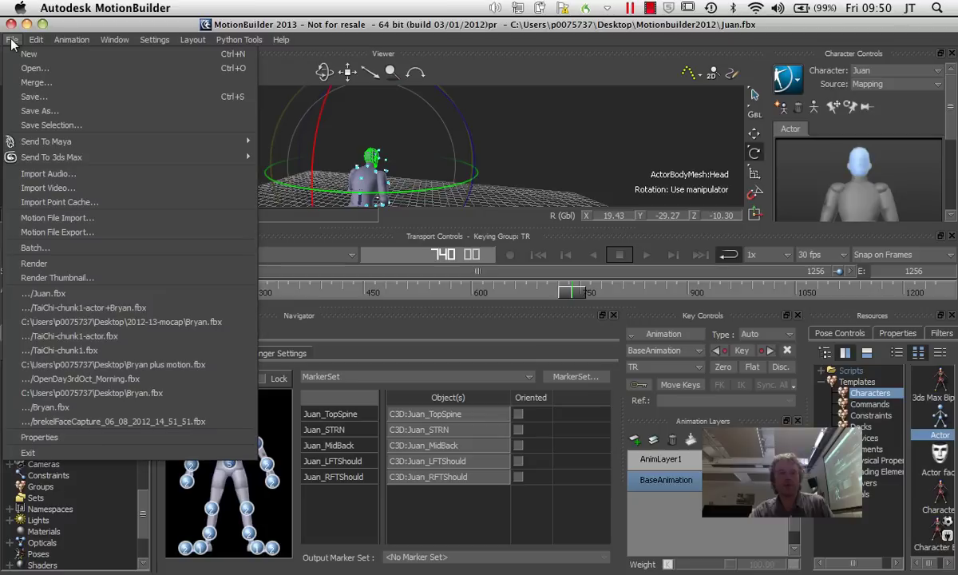
pyautogui.click(49, 83)
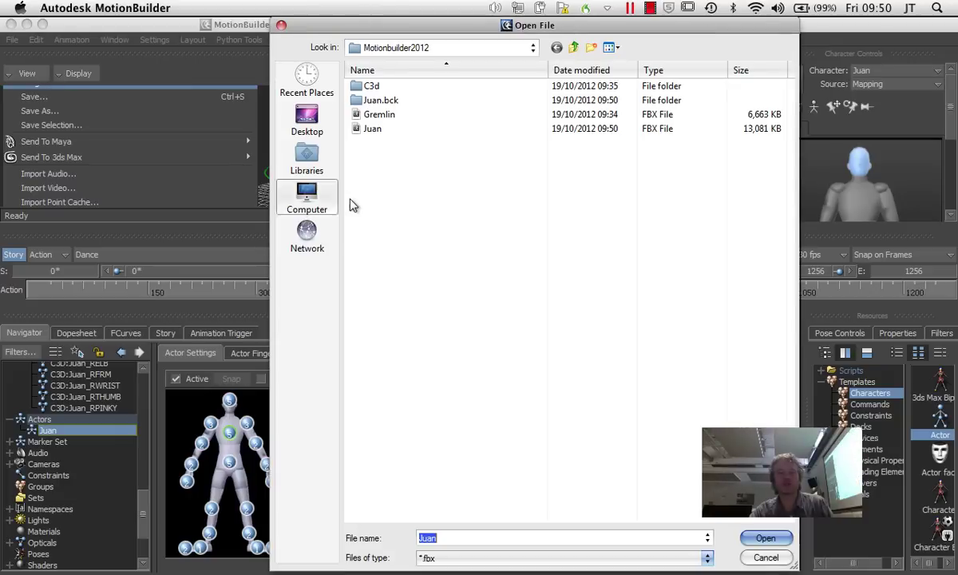
pyautogui.click(384, 116)
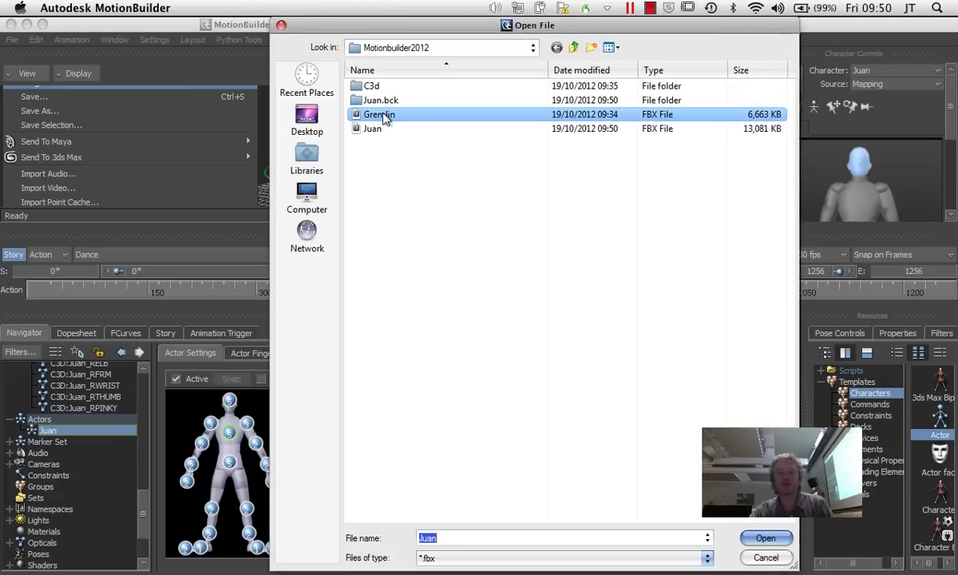
pyautogui.doubleClick(384, 117)
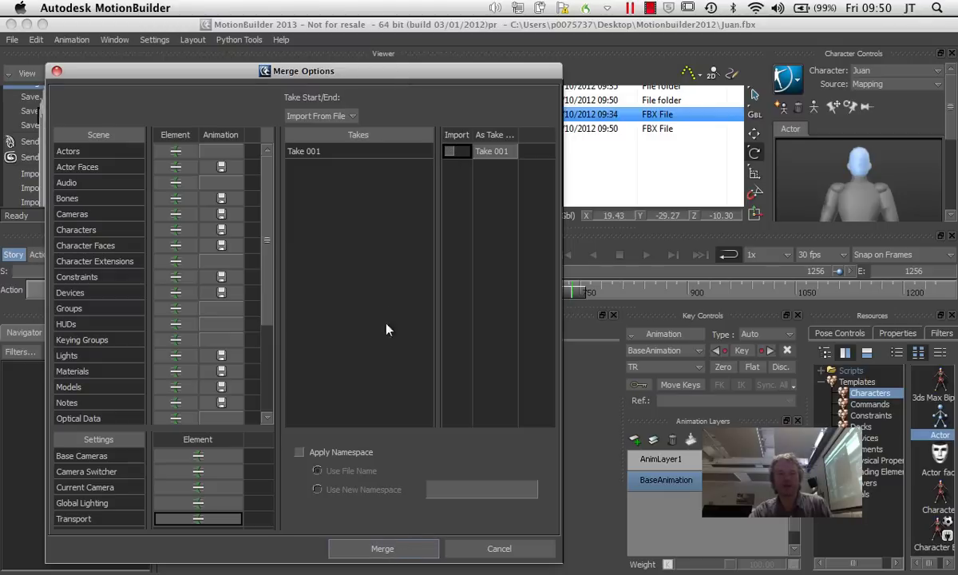
pyautogui.click(383, 549)
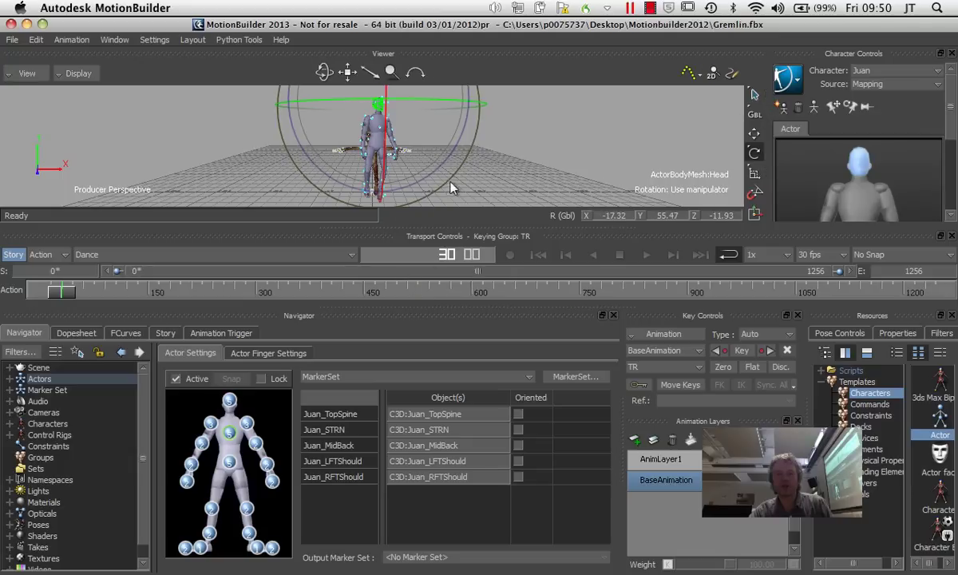
# Step: Enlarge the 3D viewport and set Gremlin, under Characters, as the current character
pyautogui.moveTo(356, 184)
pyautogui.keyDown('ctrl'); pyautogui.keyDown('shift'); pyautogui.mouseDown()
pyautogui.moveTo(398, 161)
pyautogui.moveTo(461, 158)
pyautogui.moveTo(357, 160)
pyautogui.moveTo(501, 169)
pyautogui.moveTo(472, 182)
pyautogui.moveTo(478, 157)
pyautogui.moveTo(392, 161)
pyautogui.moveTo(372, 180)
pyautogui.mouseUp(); pyautogui.keyUp('shift'); pyautogui.keyUp('ctrl')
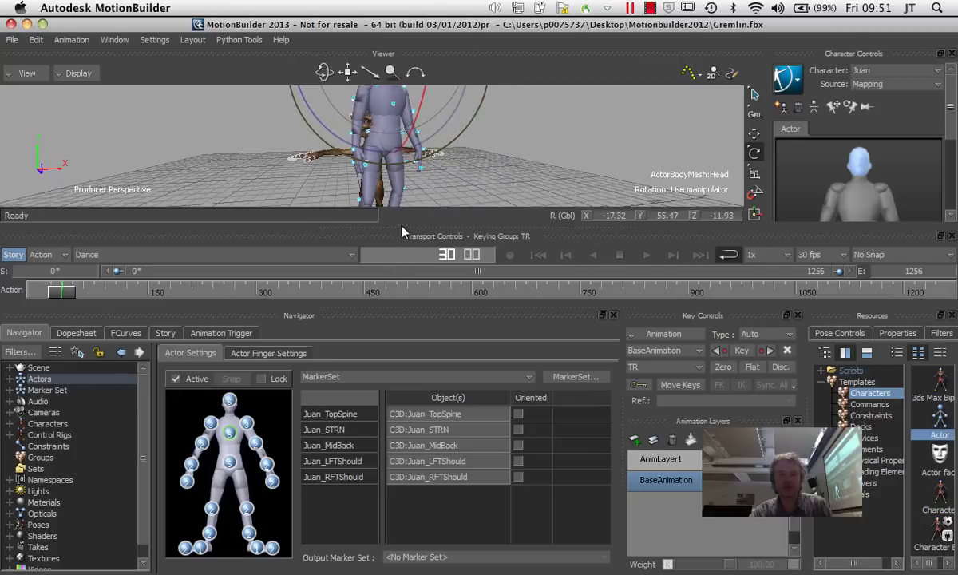
pyautogui.moveTo(403, 231); pyautogui.dragTo(384, 245)
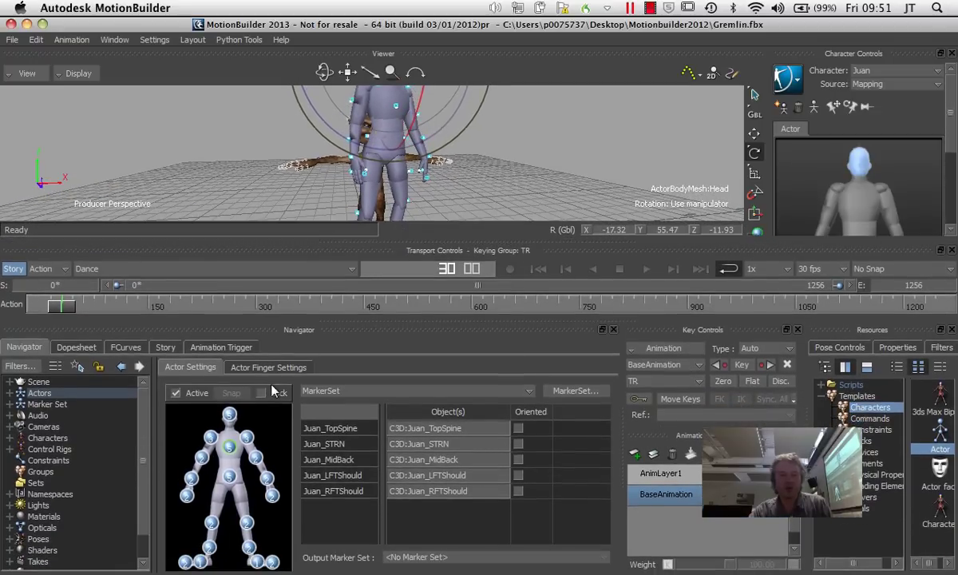
pyautogui.click(38, 394)
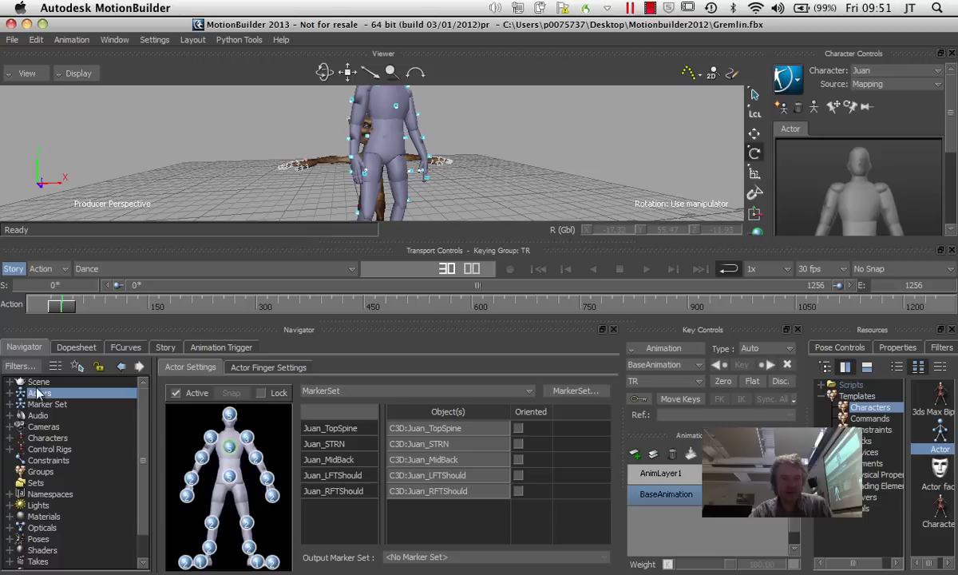
pyautogui.doubleClick(40, 443)
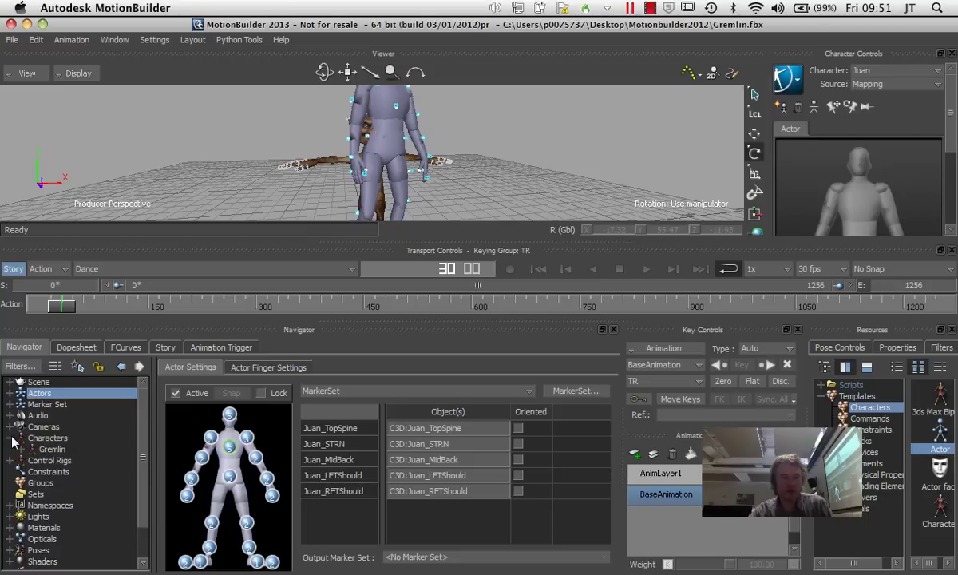
pyautogui.click(36, 450)
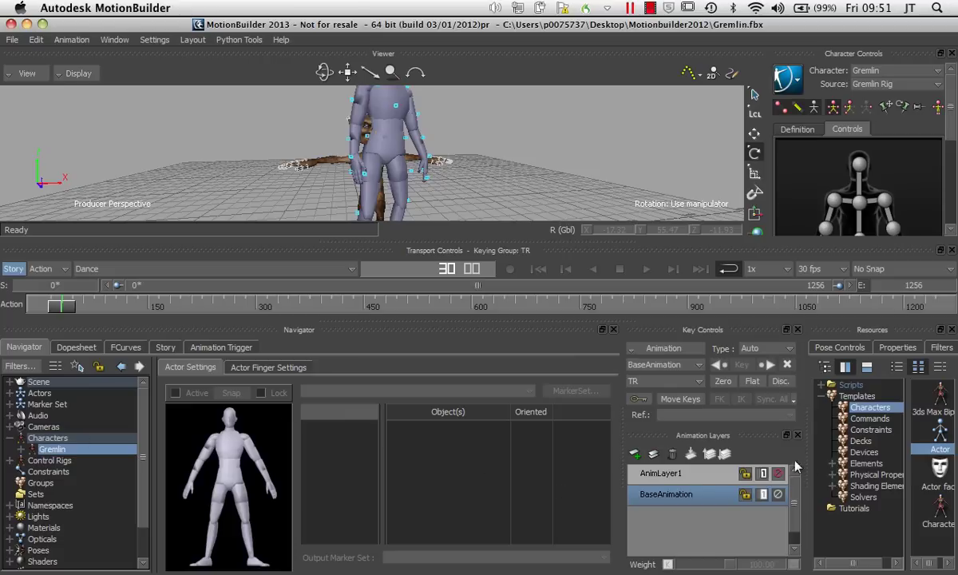
# Step: Show Gremlin's Character Settings in a wider panel and open the Input Type list
pyautogui.moveTo(809, 469); pyautogui.dragTo(752, 469)
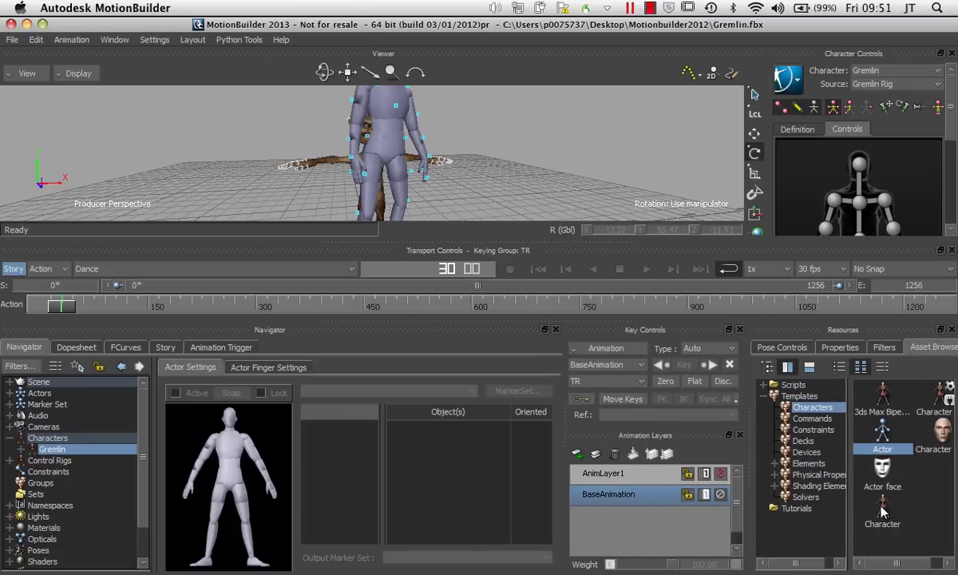
pyautogui.click(884, 509)
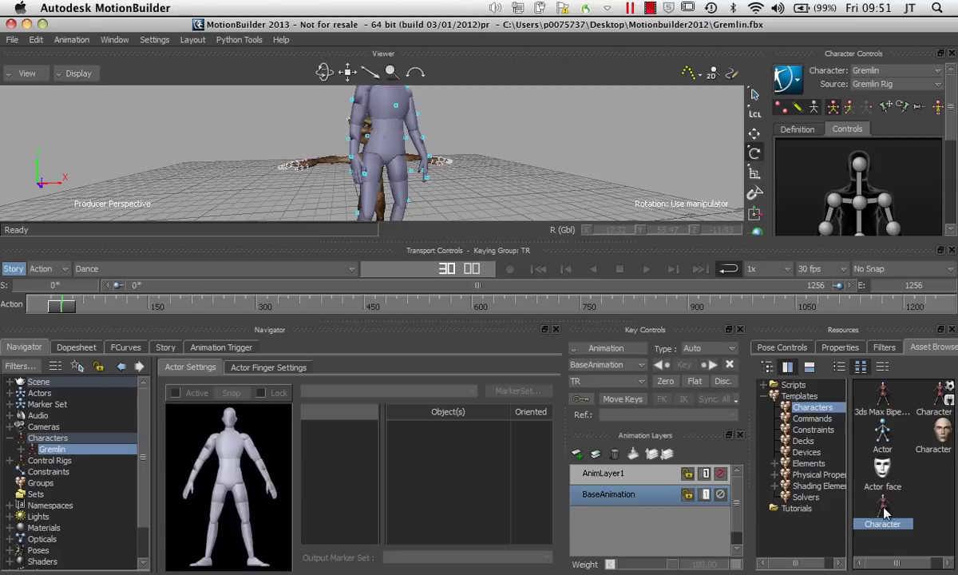
pyautogui.click(34, 452)
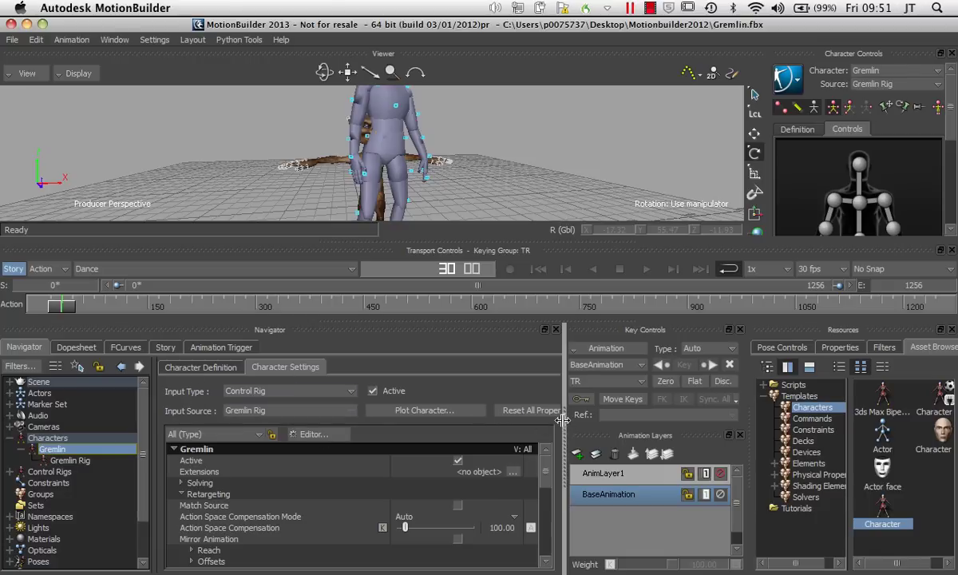
pyautogui.moveTo(564, 420); pyautogui.dragTo(684, 424)
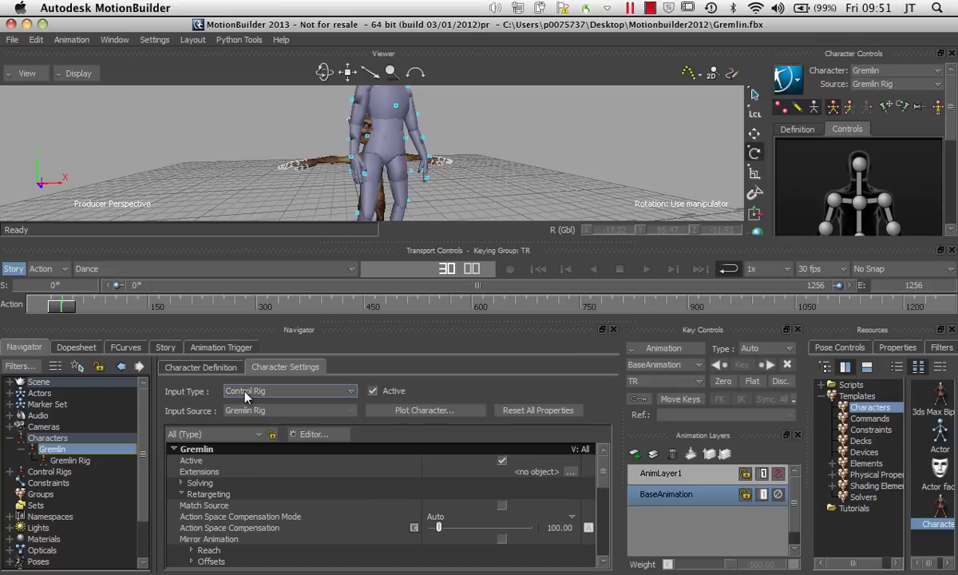
pyautogui.click(333, 392)
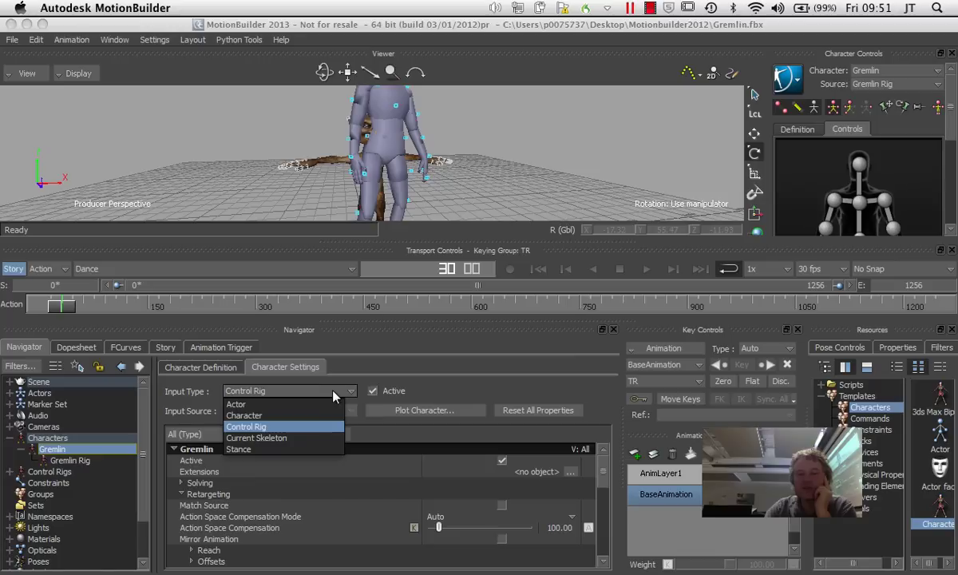
# Step: Set Gremlin's Input Type to Actor with Juan as source, then play and orbit the dance
pyautogui.click(237, 405)
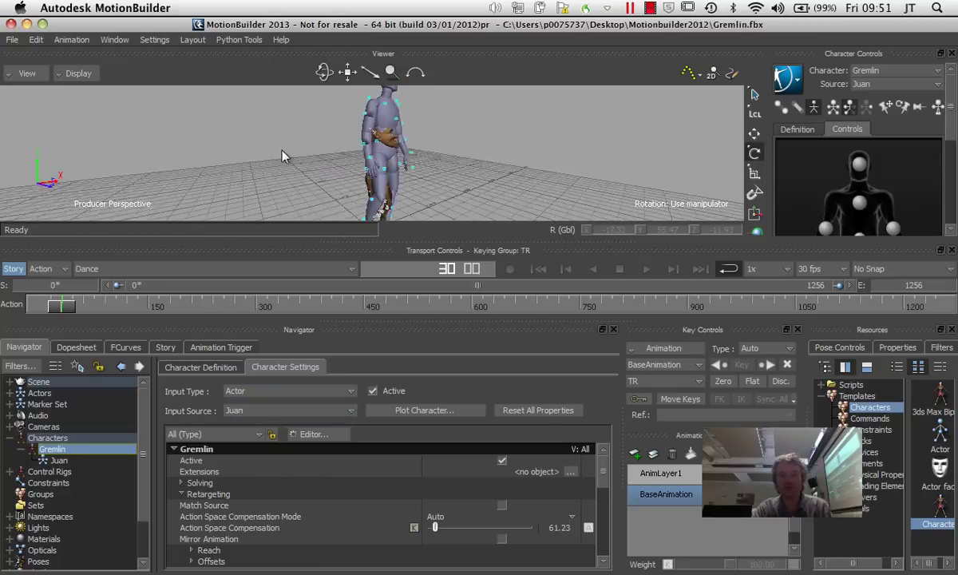
pyautogui.click(646, 269)
pyautogui.keyDown('ctrl'); pyautogui.keyDown('shift'); pyautogui.moveTo(501, 180); pyautogui.dragTo(415, 177); pyautogui.keyUp('shift'); pyautogui.keyUp('ctrl')
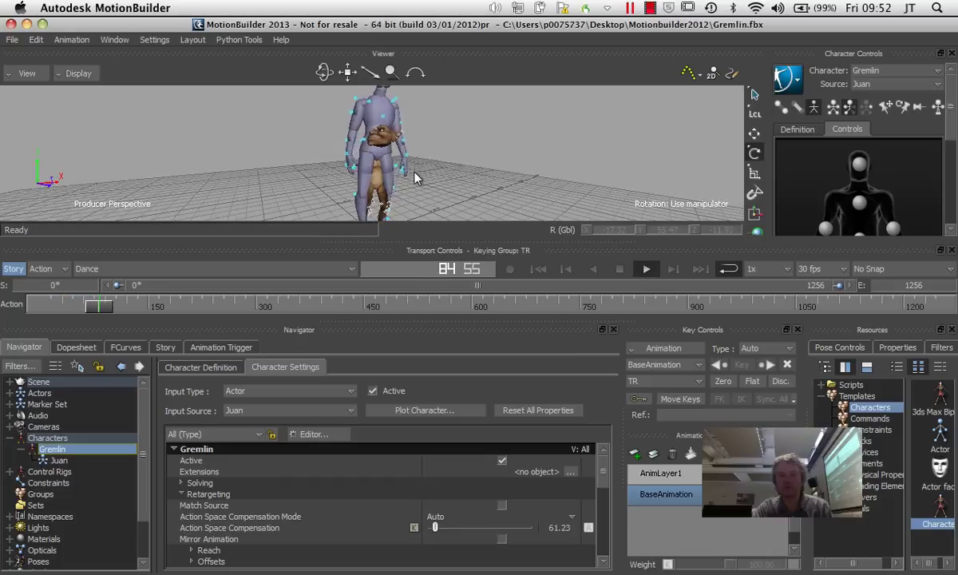
pyautogui.keyDown('ctrl'); pyautogui.keyDown('shift'); pyautogui.moveTo(478, 194); pyautogui.dragTo(551, 181); pyautogui.keyUp('shift'); pyautogui.keyUp('ctrl')
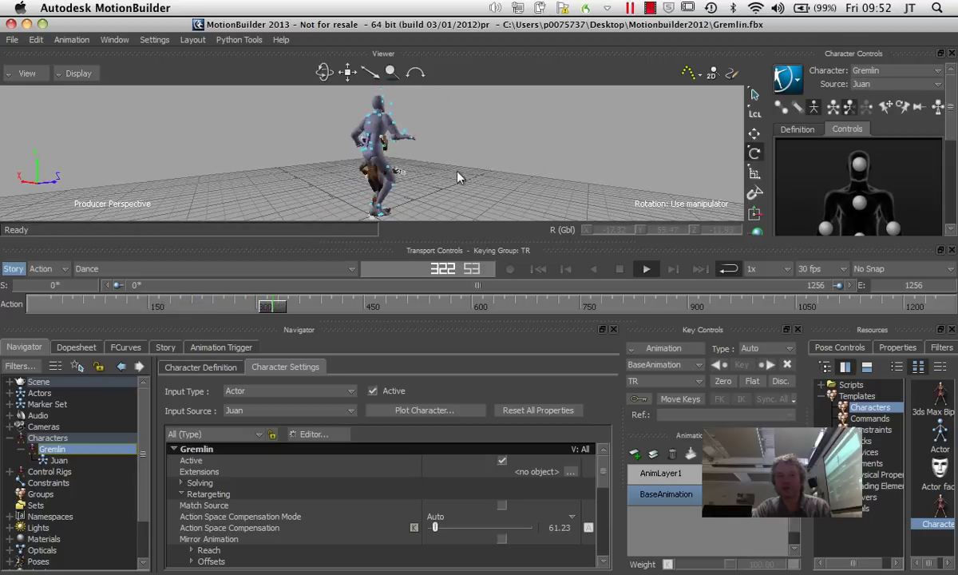
pyautogui.keyDown('ctrl'); pyautogui.keyDown('shift'); pyautogui.moveTo(531, 182); pyautogui.dragTo(440, 172); pyautogui.keyUp('shift'); pyautogui.keyUp('ctrl')
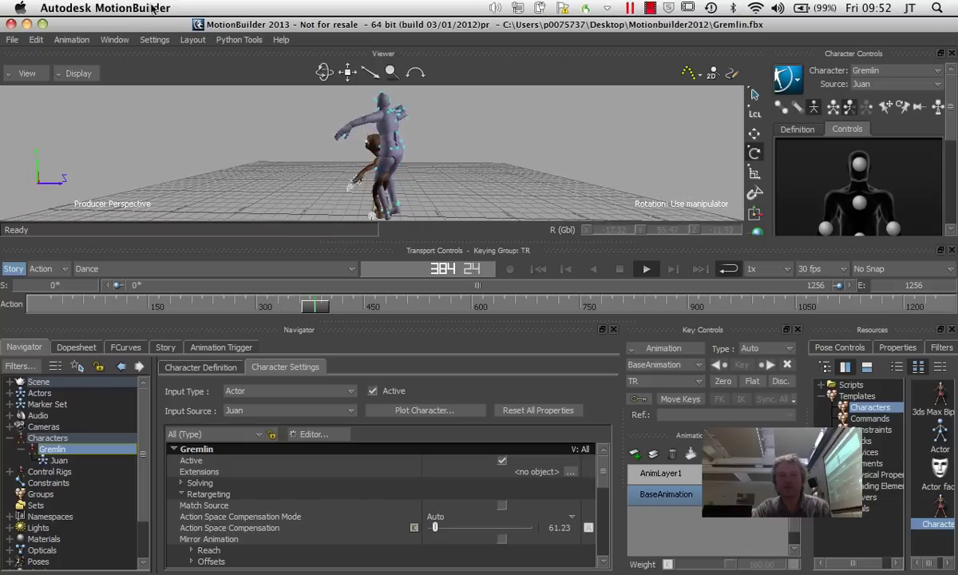
pyautogui.click(192, 39)
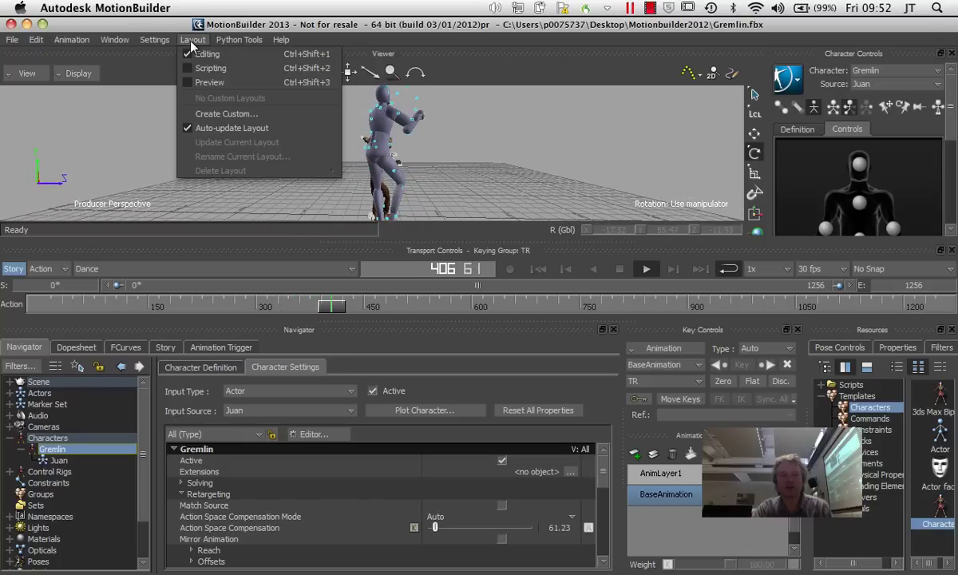
# Step: Switch to the Preview layout so the viewer fills the screen
pyautogui.click(207, 82)
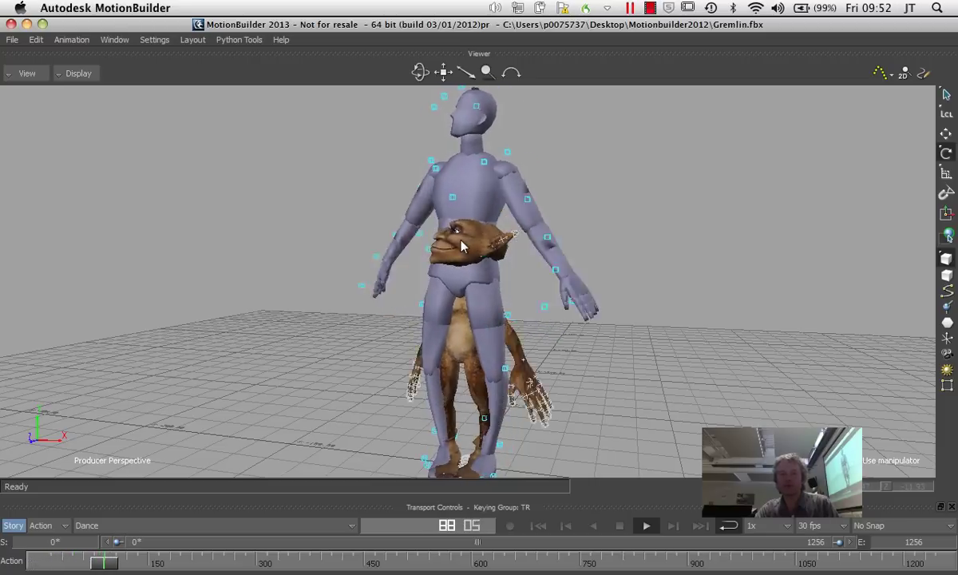
# Step: Save as Juan.fbx, send it to Maya 2013 as a new scene, then return to MotionBuilder
pyautogui.click(12, 40)
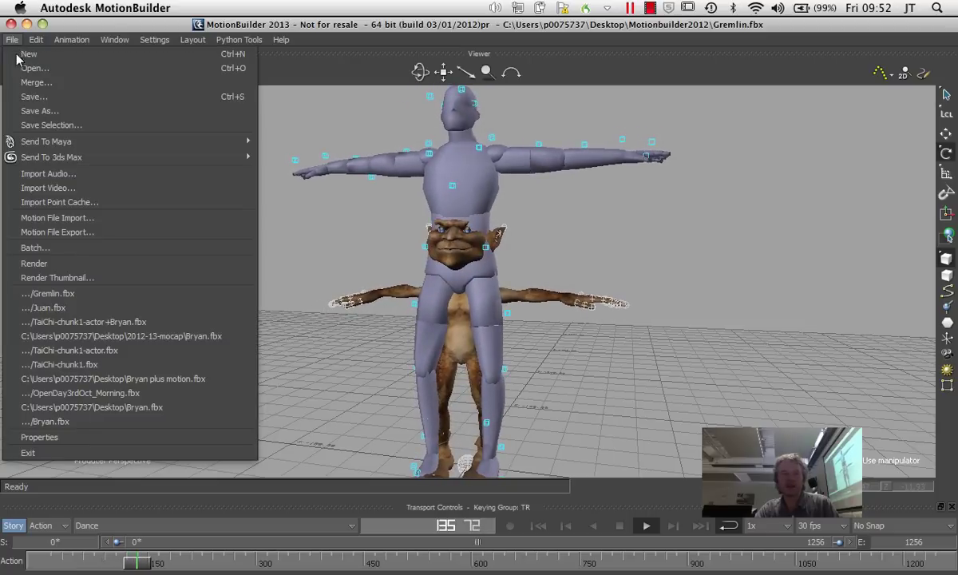
pyautogui.click(32, 94)
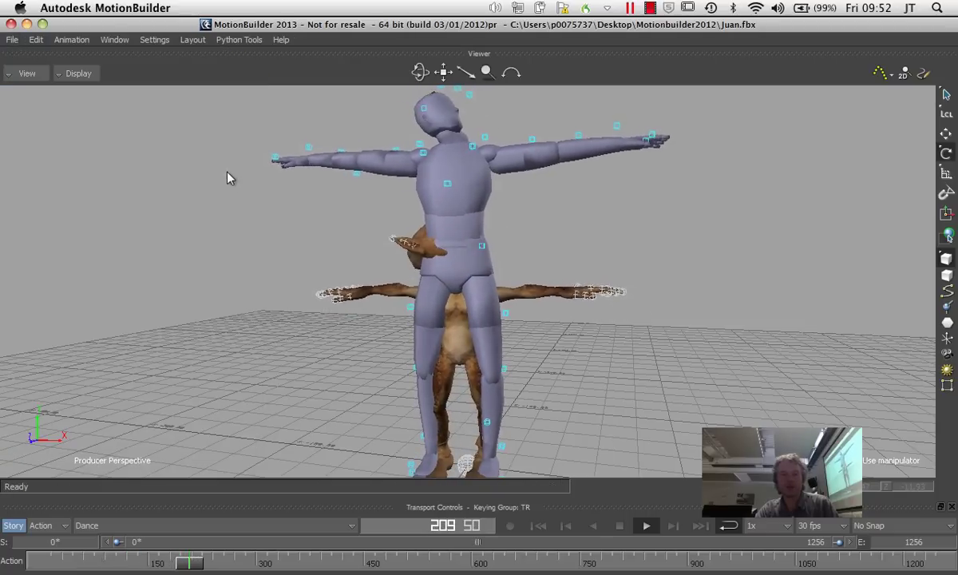
pyautogui.click(12, 40)
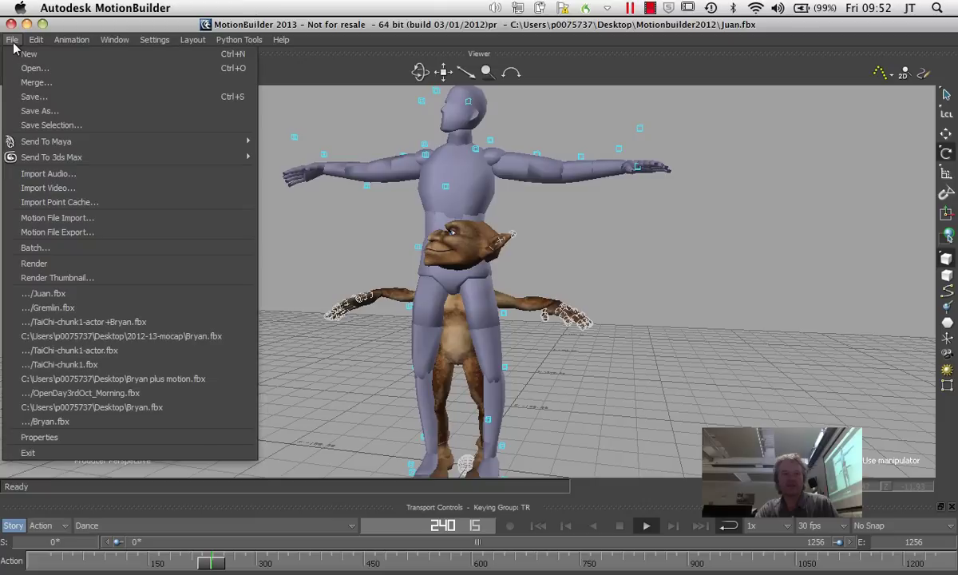
pyautogui.moveTo(68, 148)
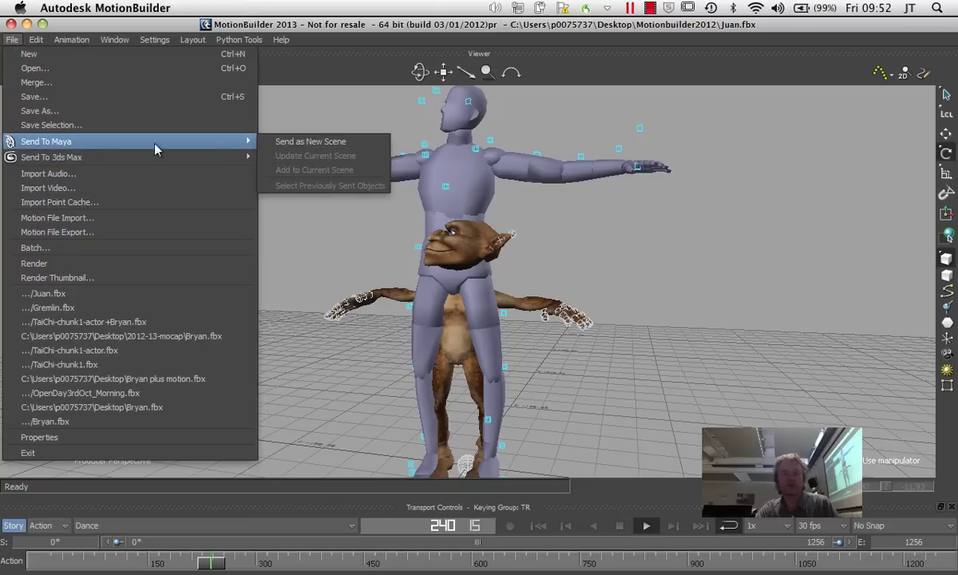
pyautogui.click(283, 144)
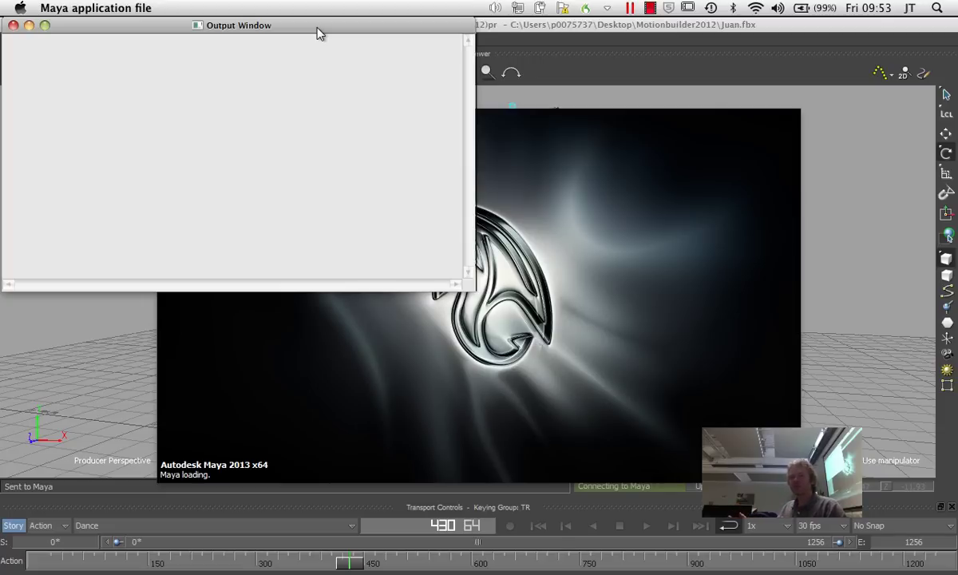
pyautogui.click(526, 32)
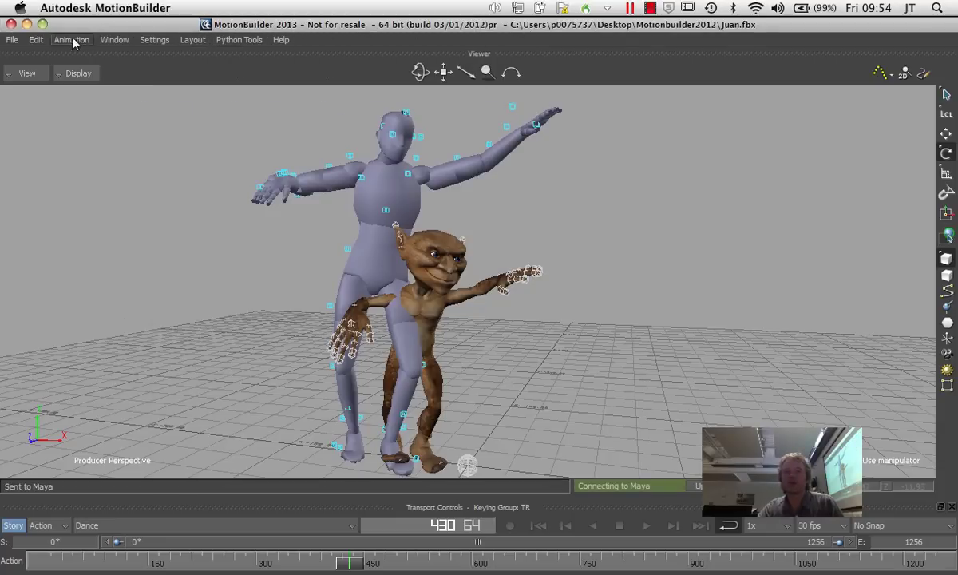
pyautogui.click(14, 39)
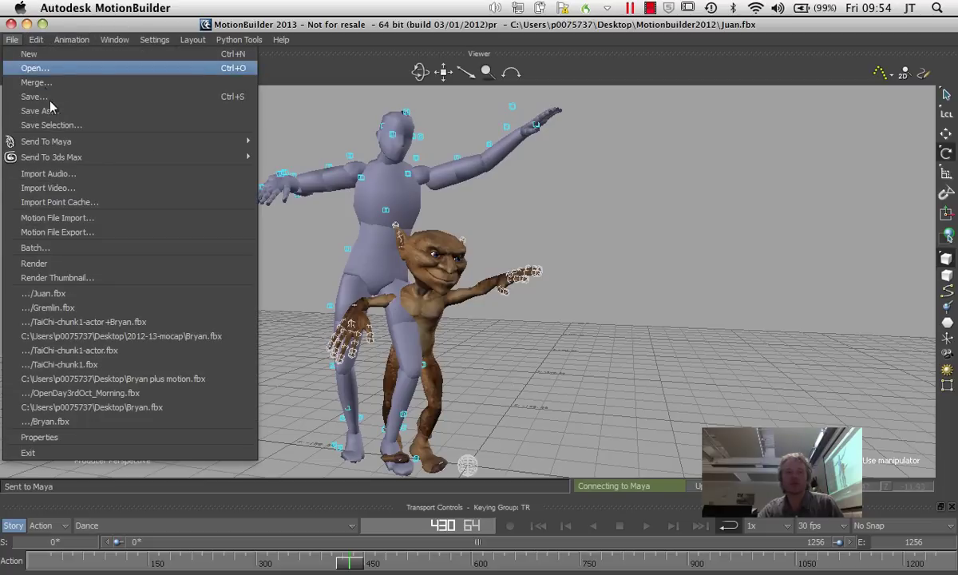
# Step: In the Render dialog, keep step time 1 and set Stop Time to 1200
pyautogui.click(79, 268)
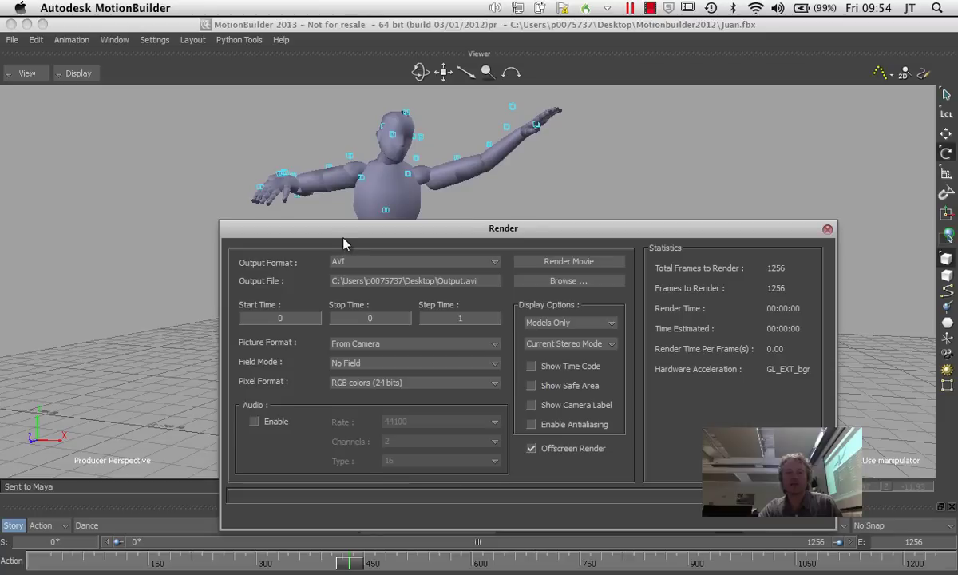
pyautogui.moveTo(343, 242); pyautogui.dragTo(315, 199)
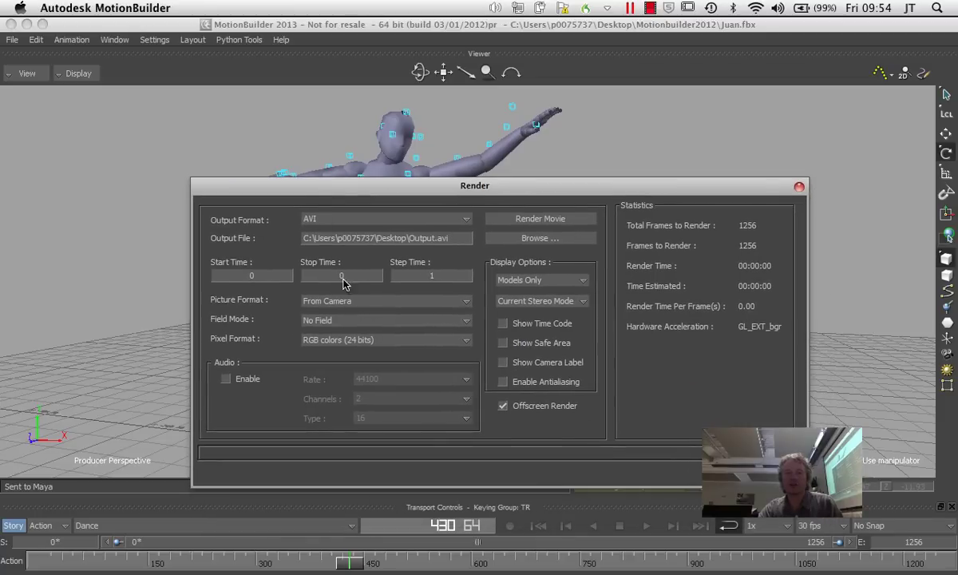
pyautogui.click(419, 275)
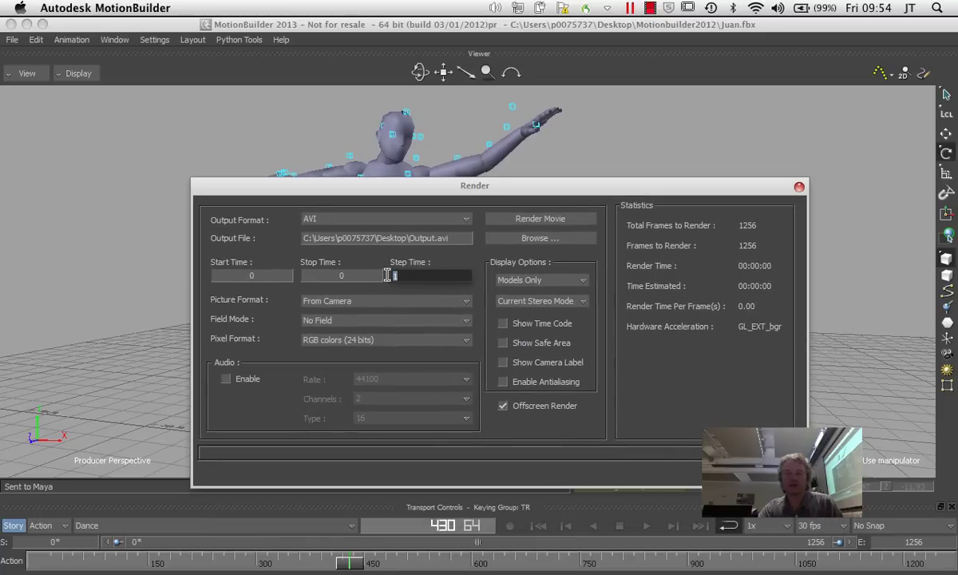
pyautogui.press('Return')
pyautogui.click(339, 277)
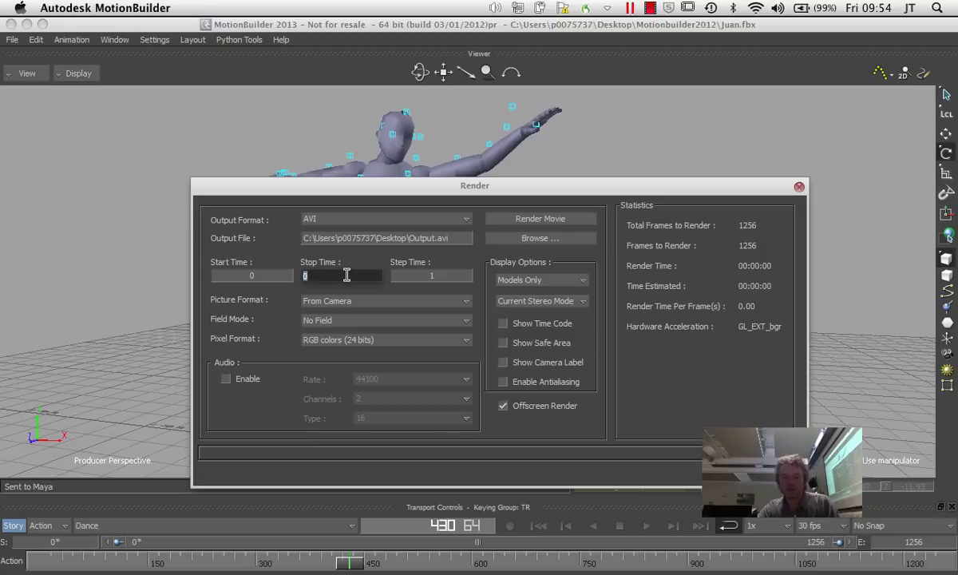
pyautogui.write('1200')
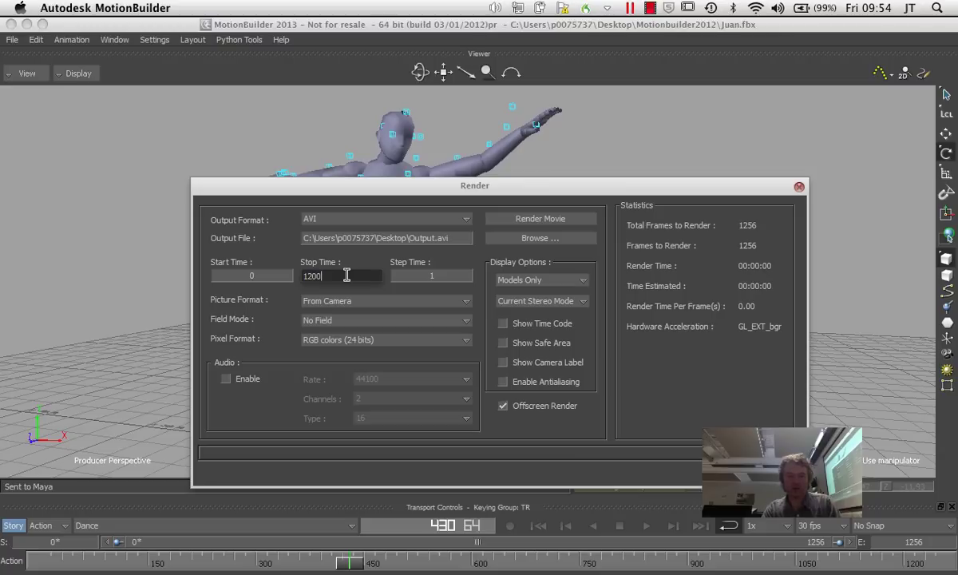
pyautogui.press('Return')
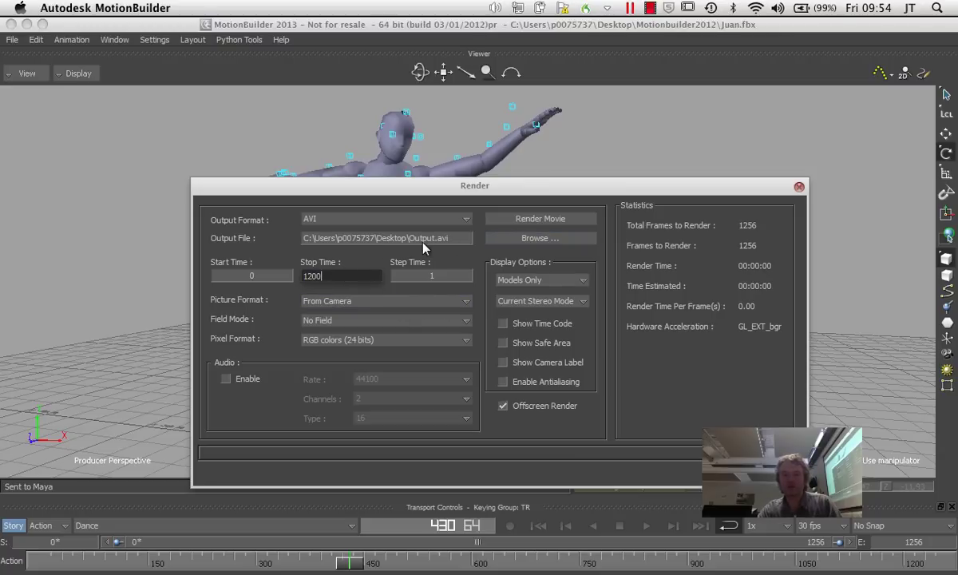
# Step: Save the AVI render output into the Motionbuilder2012 folder
pyautogui.click(526, 244)
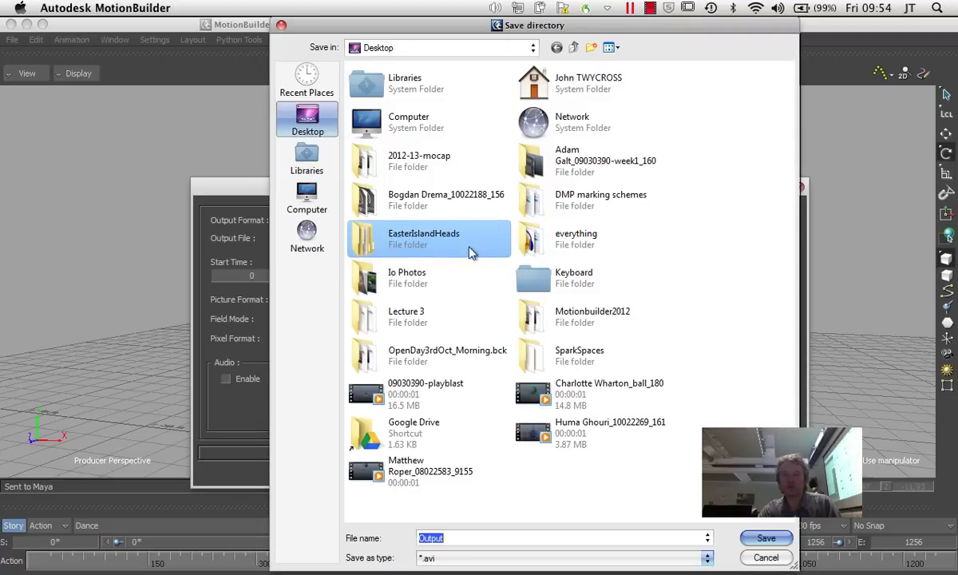
pyautogui.doubleClick(580, 319)
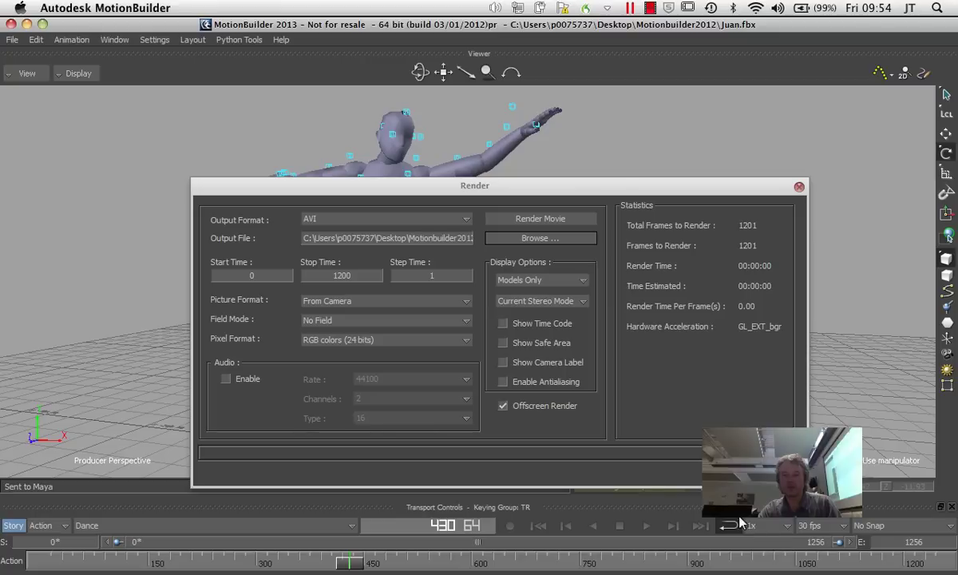
pyautogui.click(766, 538)
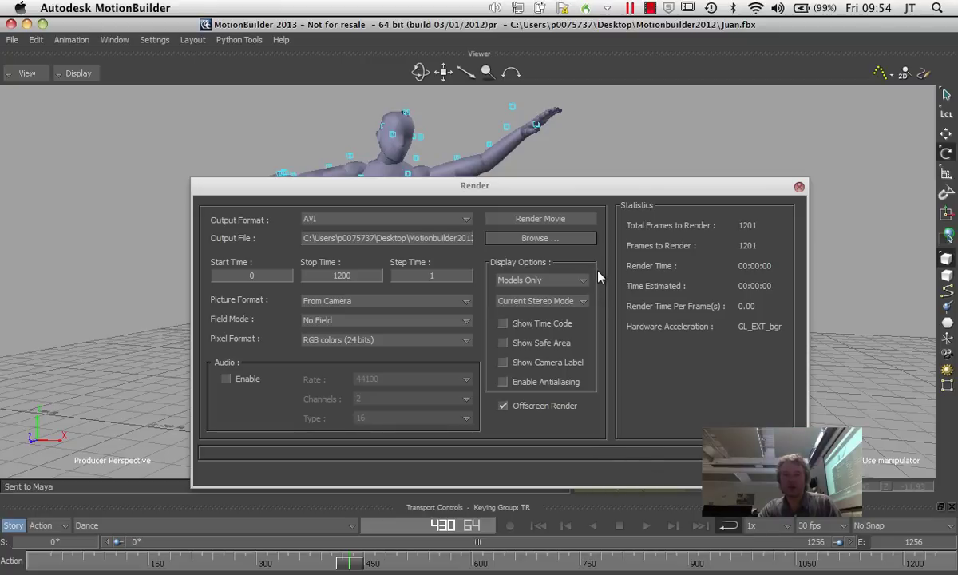
# Step: Start the AVI render using the Microsoft Video 1 compressor
pyautogui.click(569, 218)
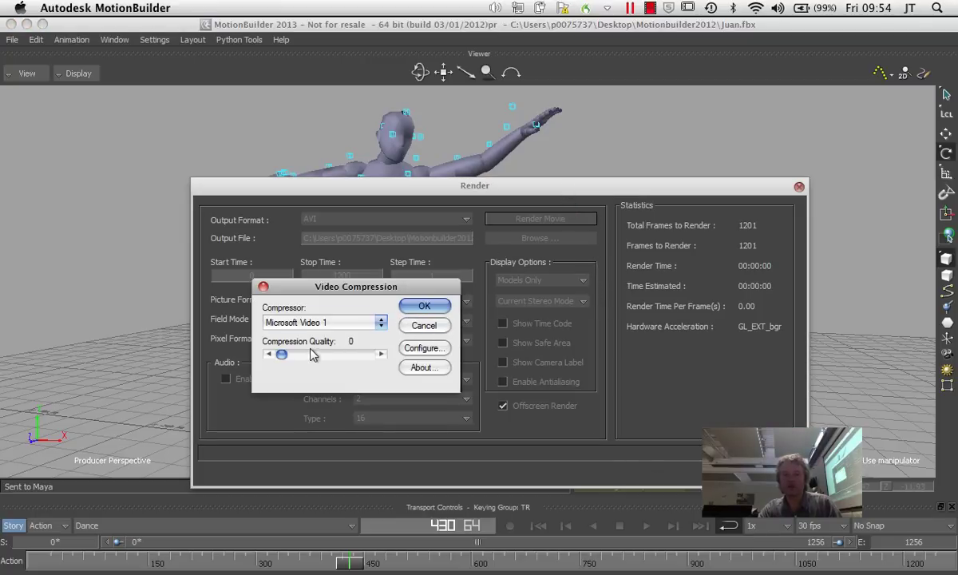
pyautogui.click(321, 323)
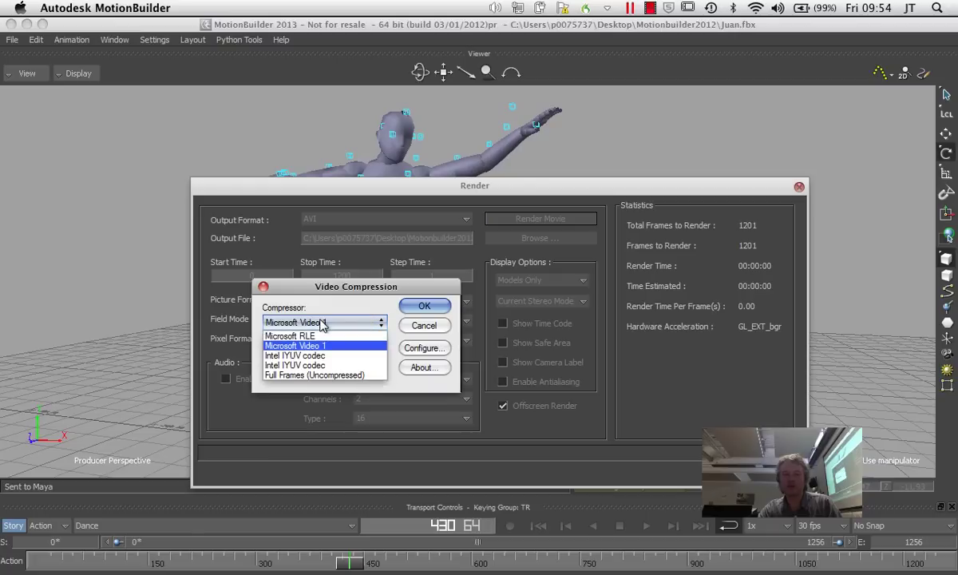
pyautogui.click(321, 322)
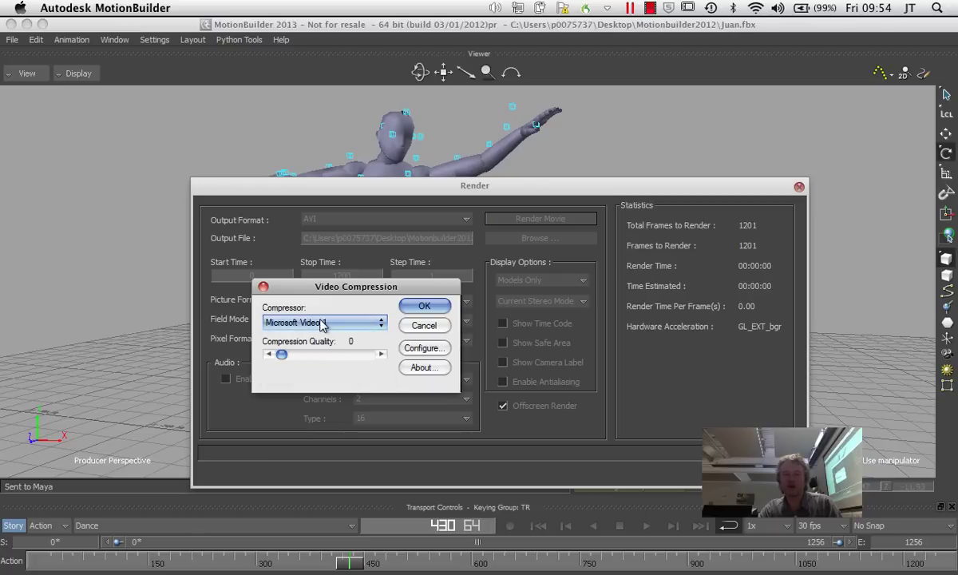
pyautogui.click(426, 308)
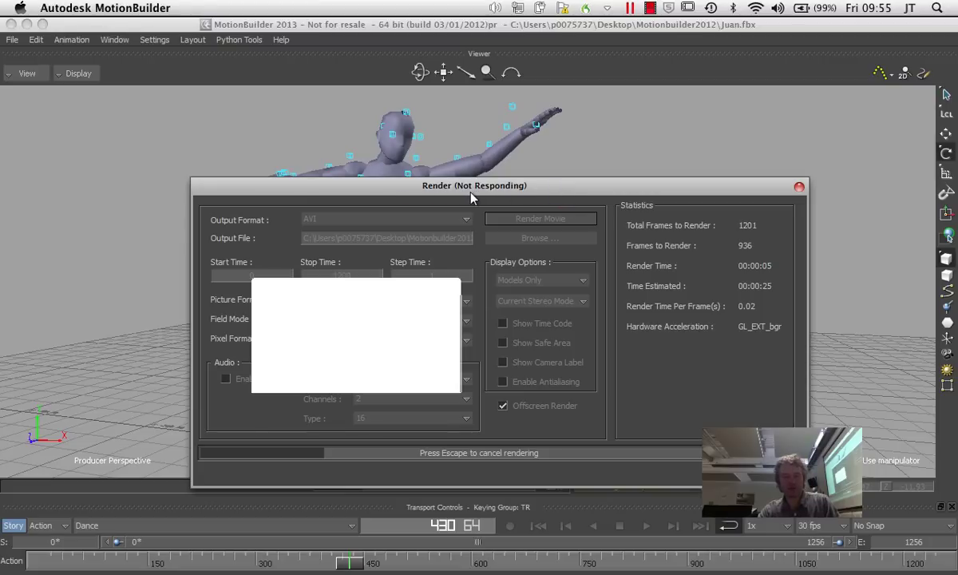
# Step: Switch from MotionBuilder to the Maya window while rendering continues
pyautogui.hotkey('alt', 'Tab')
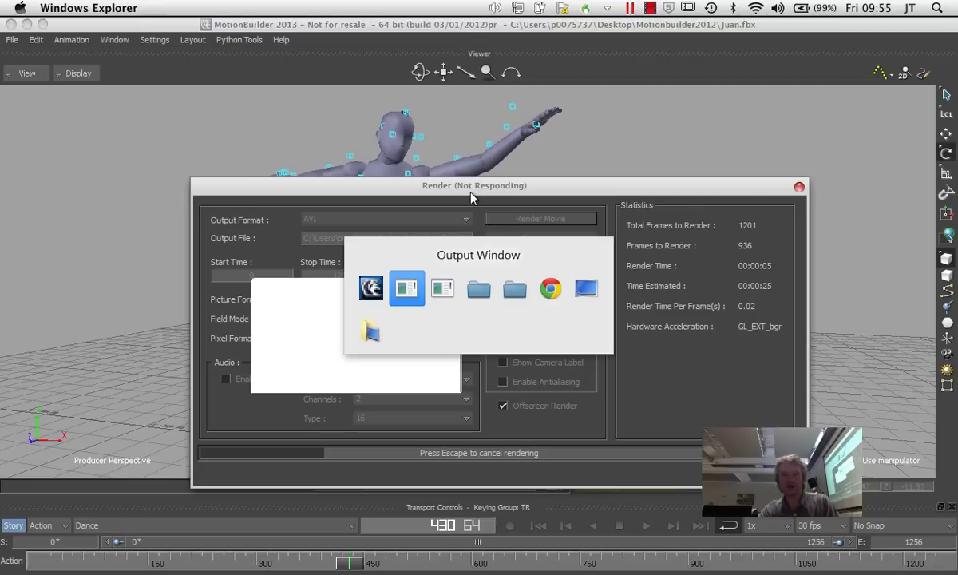
pyautogui.hotkey('alt', 'Tab')
pyautogui.hotkey('alt', 'Tab')
pyautogui.hotkey('alt', 'Tab')
pyautogui.hotkey('alt', 'Tab')
pyautogui.hotkey('alt', 'Tab')
pyautogui.hotkey('alt', 'Tab')
pyautogui.hotkey('alt', 'Tab')
pyautogui.hotkey('alt', 'Tab')
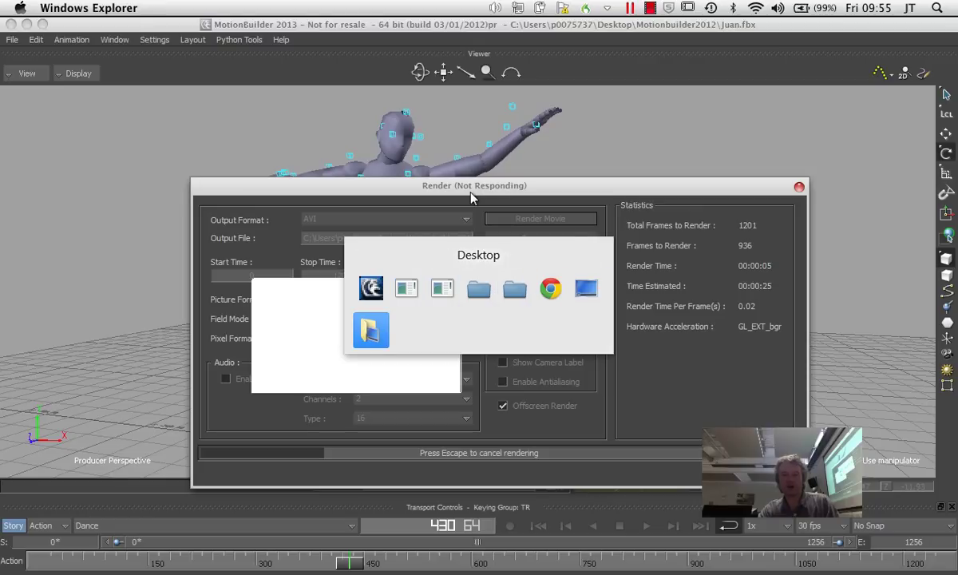
pyautogui.hotkey('alt', 'Tab')
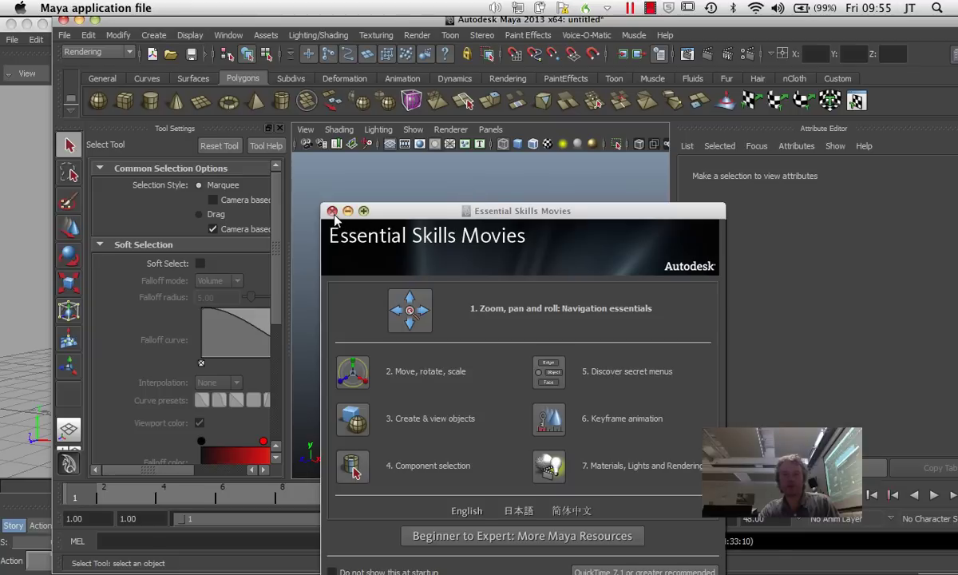
# Step: Close the Essential Skills Movies window and maximize Maya
pyautogui.click(333, 211)
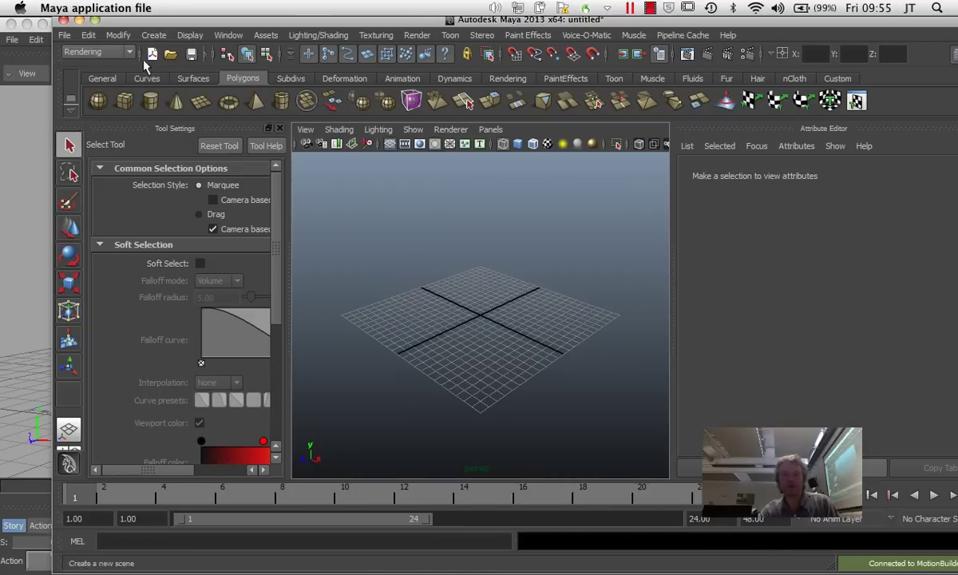
pyautogui.click(93, 20)
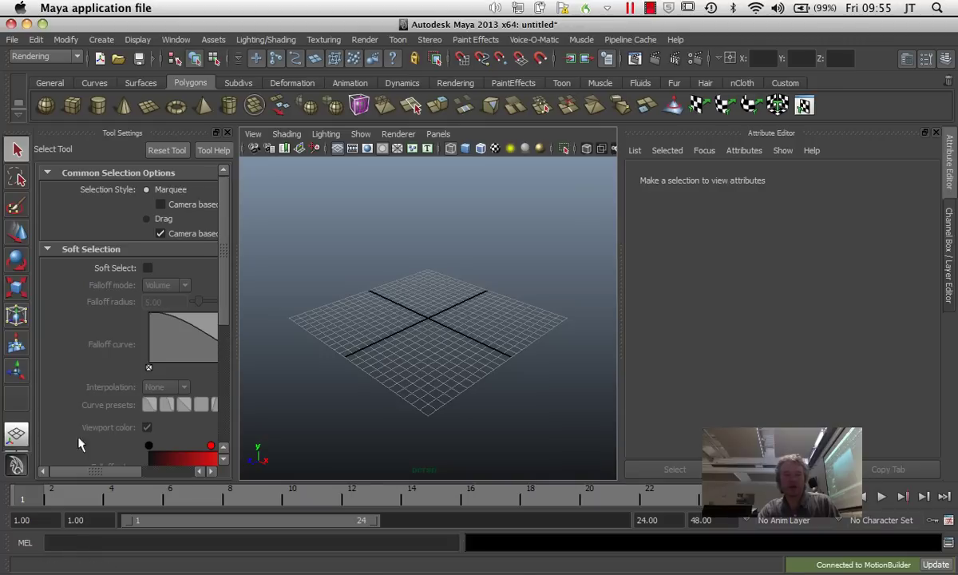
pyautogui.keyDown('alt'); pyautogui.moveTo(370, 363); pyautogui.dragTo(445, 296, button='right'); pyautogui.keyUp('alt')
pyautogui.keyDown('alt'); pyautogui.moveTo(388, 298); pyautogui.dragTo(436, 240); pyautogui.keyUp('alt')
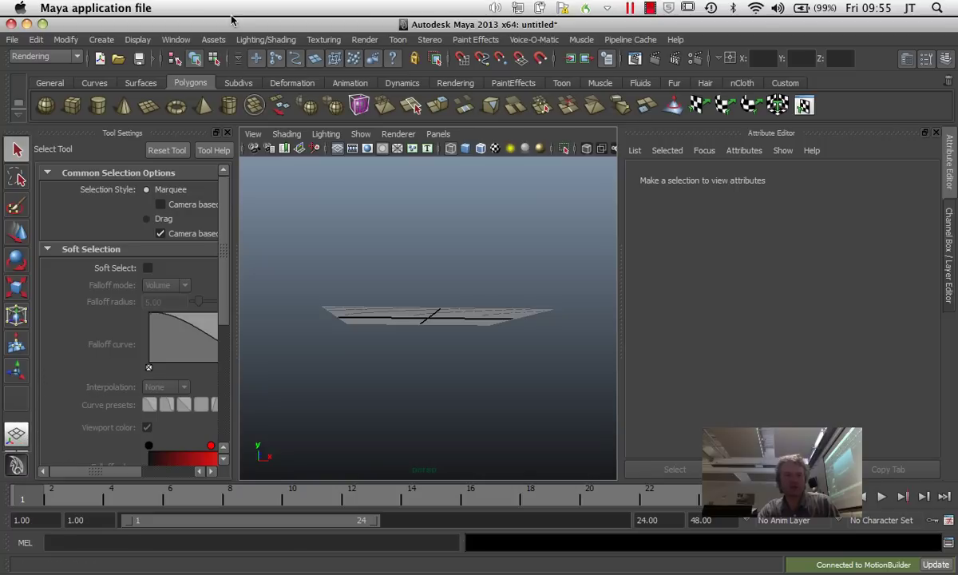
# Step: Open the Outliner, move it up and left, and return to MotionBuilder
pyautogui.click(176, 40)
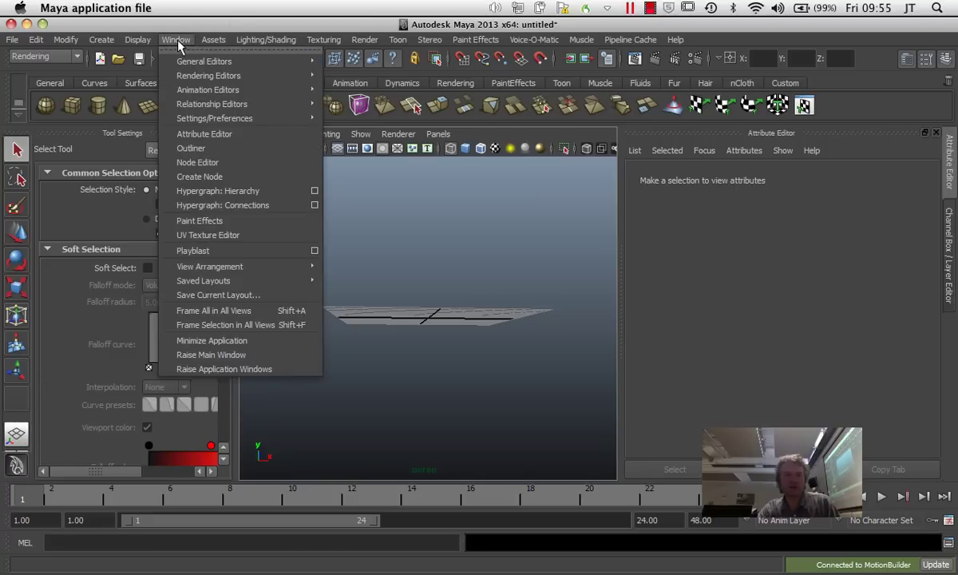
pyautogui.click(214, 151)
pyautogui.moveTo(217, 201); pyautogui.dragTo(154, 142)
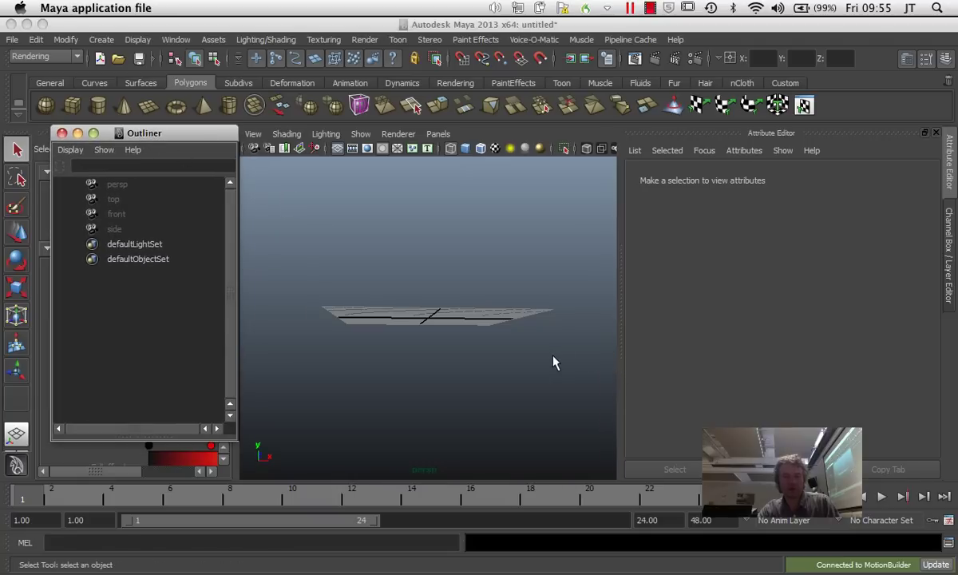
pyautogui.hotkey('alt', 'Tab')
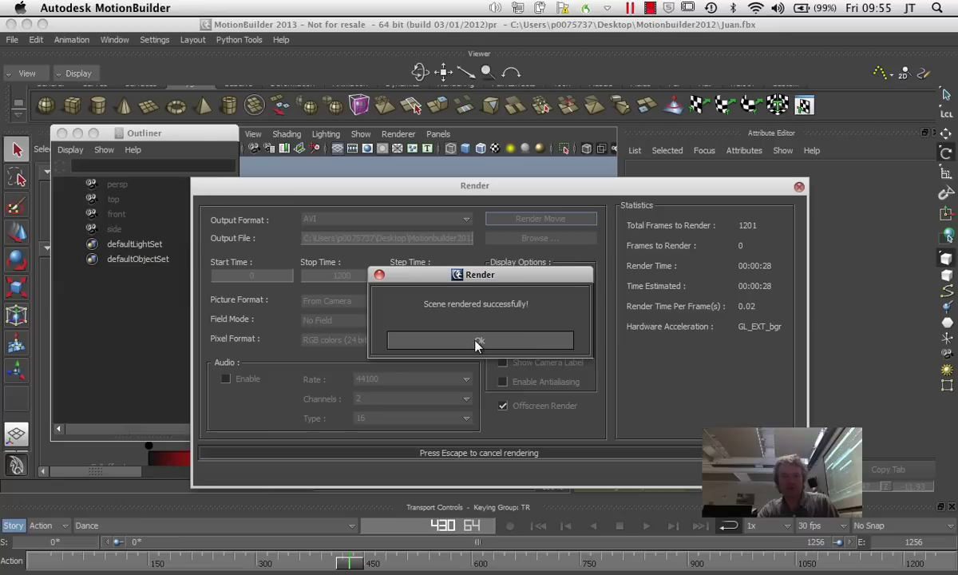
# Step: Acknowledge the finished render, discard the untitled Maya scene, and frame the imported Gremlin
pyautogui.click(478, 342)
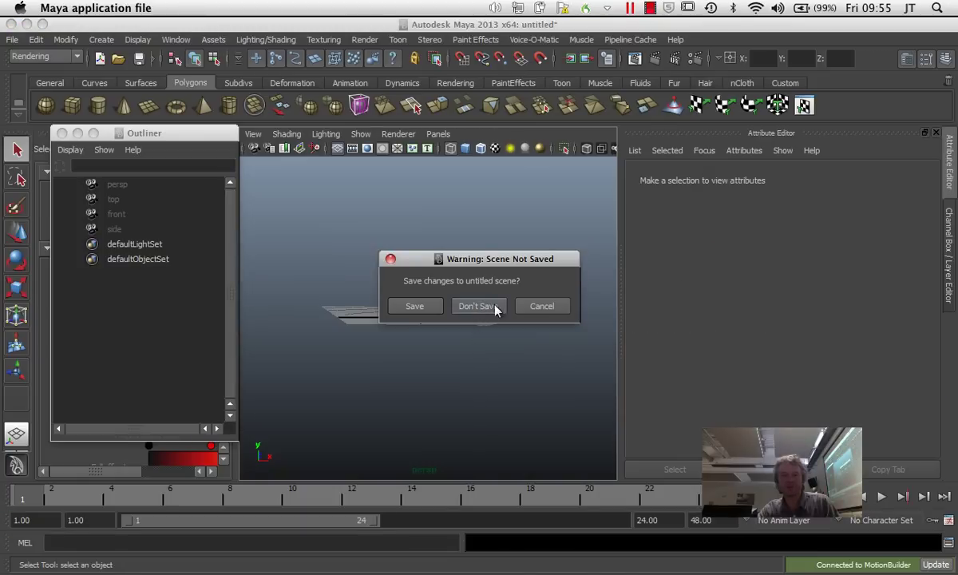
pyautogui.click(475, 307)
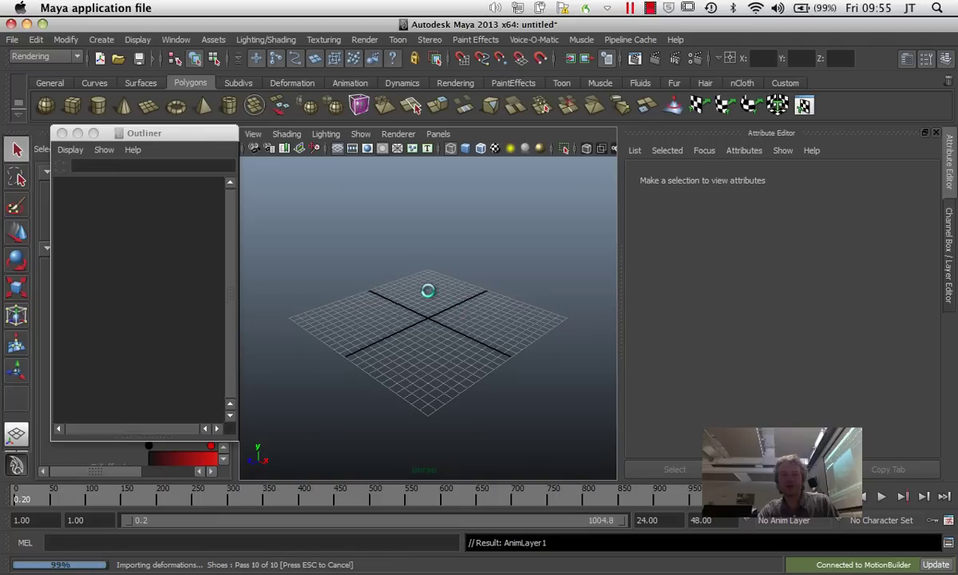
pyautogui.keyDown('alt'); pyautogui.moveTo(425, 308); pyautogui.dragTo(413, 289); pyautogui.keyUp('alt')
pyautogui.keyDown('alt'); pyautogui.moveTo(413, 289); pyautogui.dragTo(369, 250, button='right'); pyautogui.keyUp('alt')
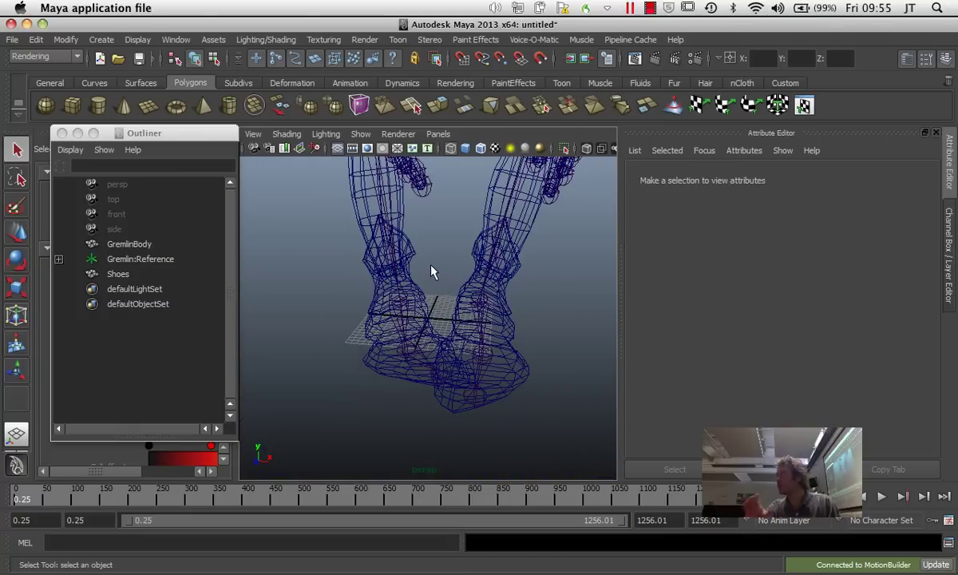
pyautogui.press('a')
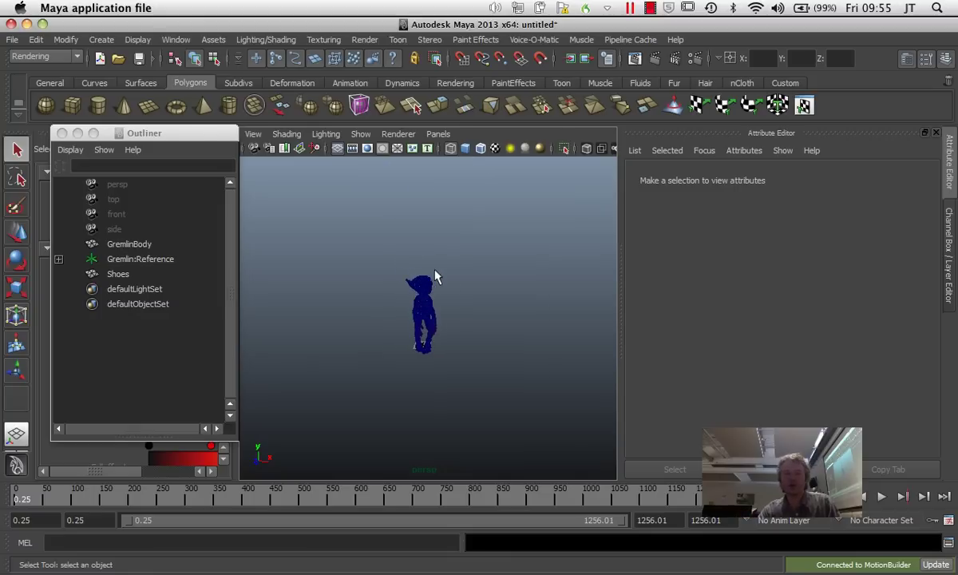
pyautogui.keyDown('alt'); pyautogui.moveTo(445, 299); pyautogui.dragTo(512, 280); pyautogui.keyUp('alt')
pyautogui.keyDown('alt'); pyautogui.moveTo(419, 264); pyautogui.dragTo(479, 312, button='right'); pyautogui.keyUp('alt')
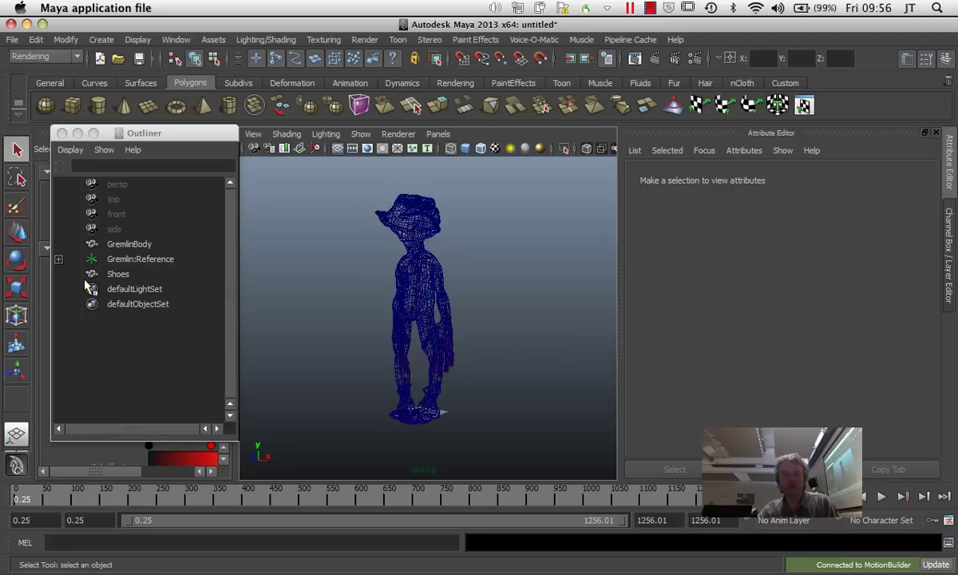
# Step: Select Gremlin:Reference to inspect its skeleton, then reselect GremlinBody
pyautogui.click(120, 245)
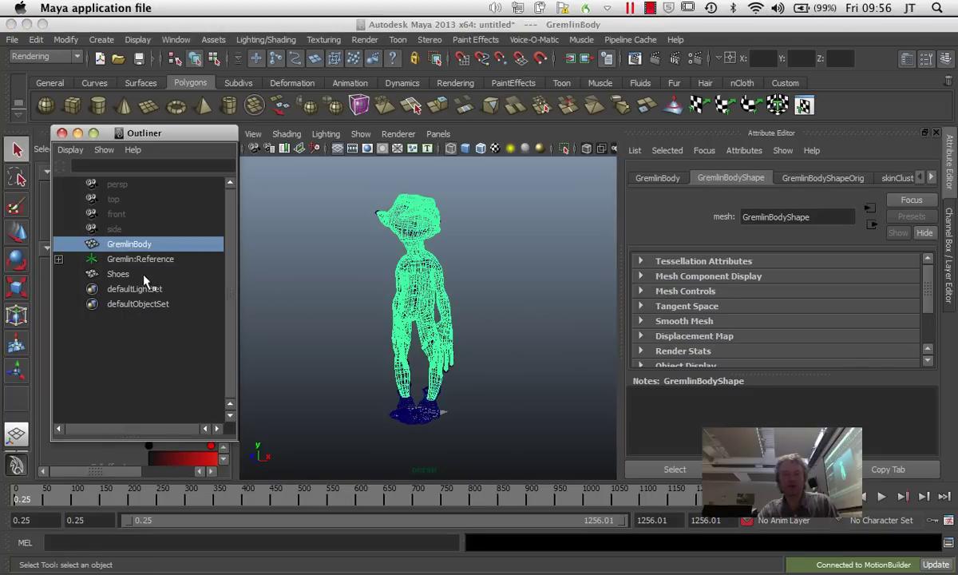
pyautogui.click(140, 259)
pyautogui.click(327, 274)
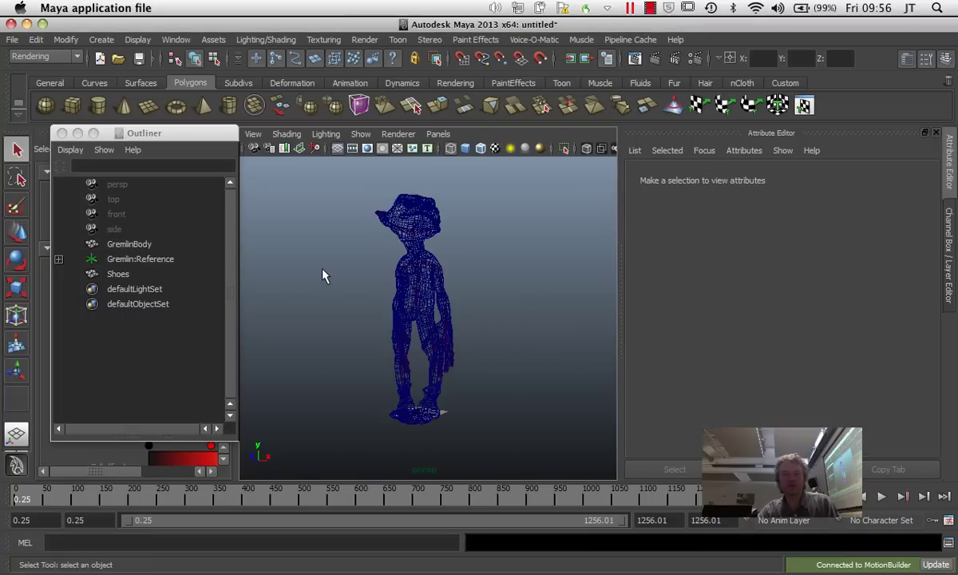
pyautogui.click(197, 262)
pyautogui.keyDown('alt'); pyautogui.moveTo(345, 294); pyautogui.dragTo(332, 322); pyautogui.keyUp('alt')
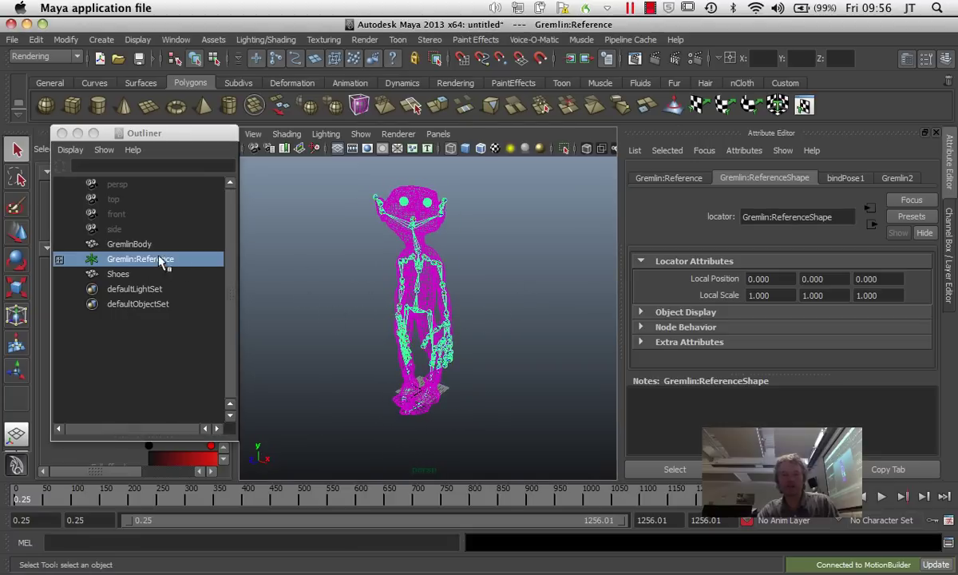
pyautogui.click(135, 244)
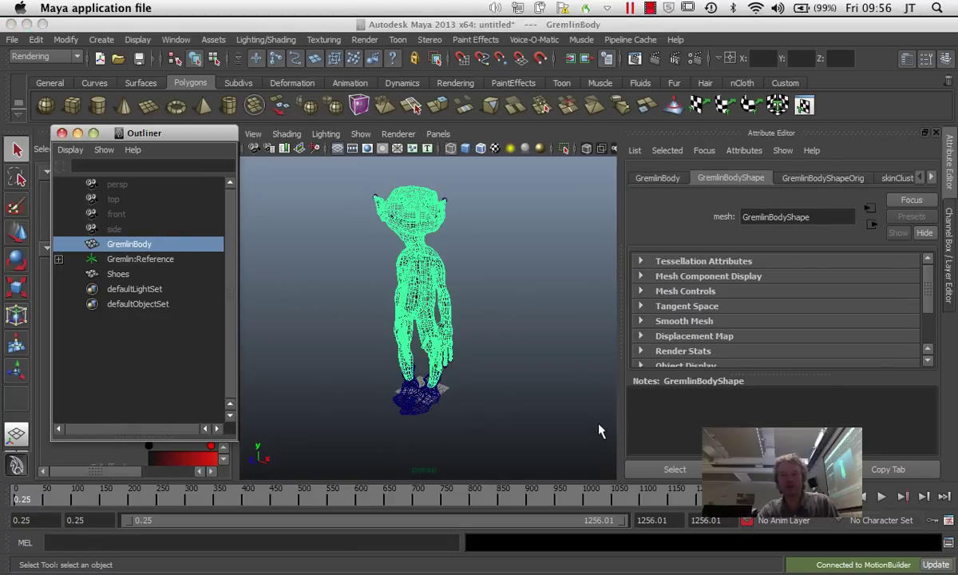
# Step: Play the mocap animation in textured view and render frame 813
pyautogui.click(883, 497)
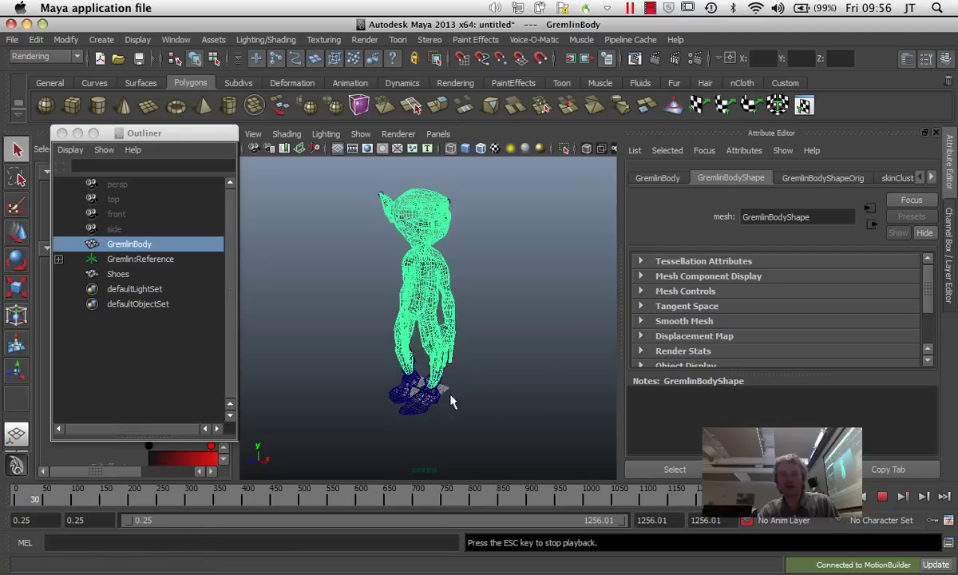
pyautogui.click(466, 149)
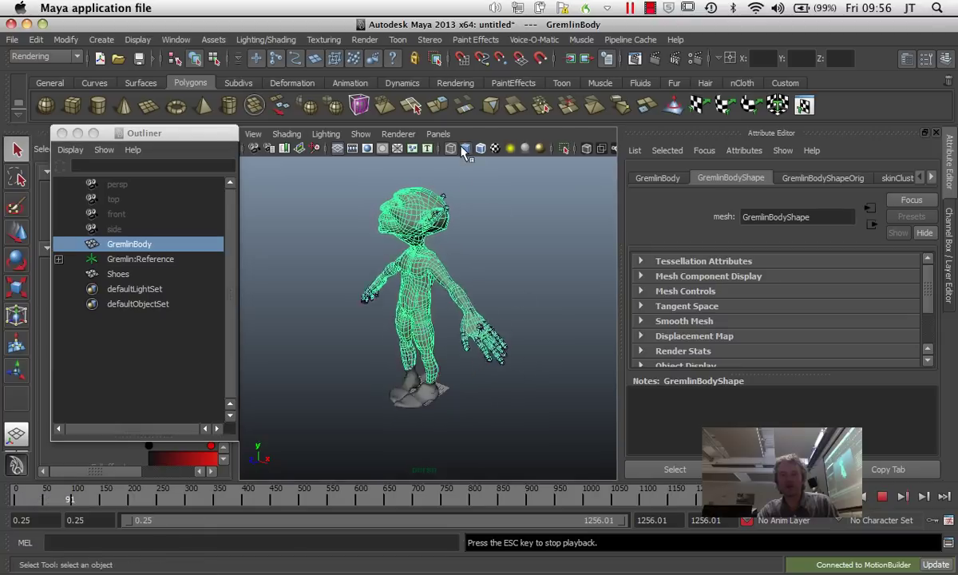
pyautogui.click(495, 148)
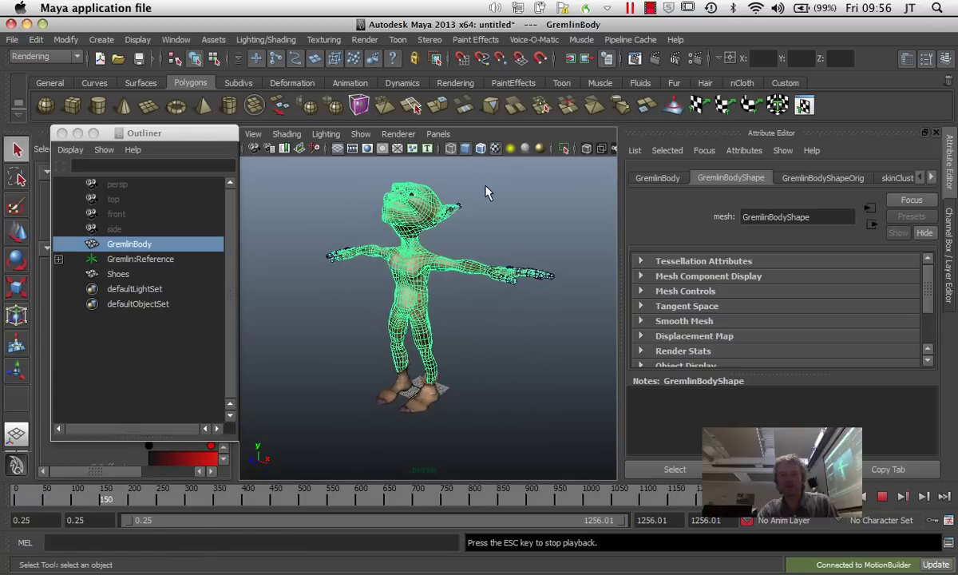
pyautogui.click(483, 179)
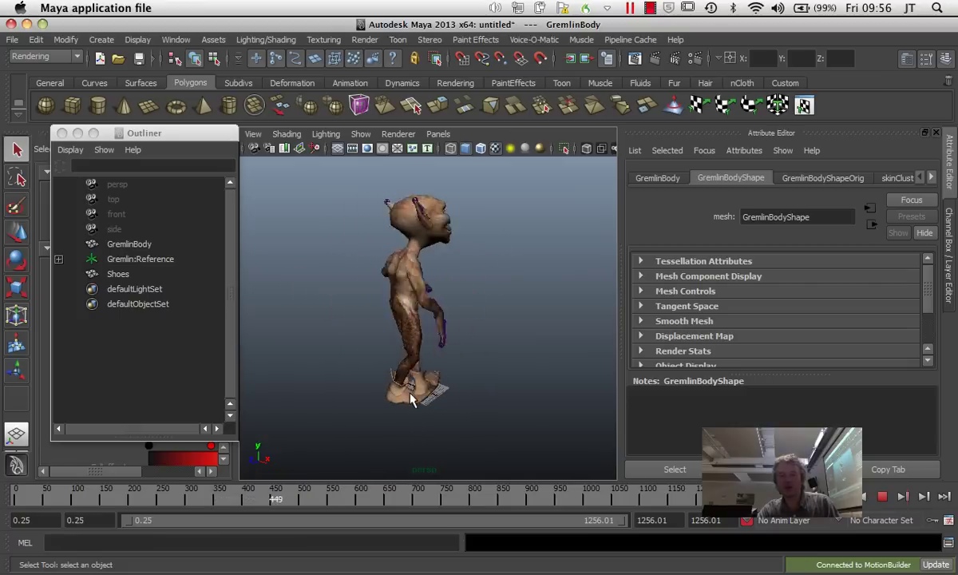
pyautogui.keyDown('alt'); pyautogui.moveTo(369, 420); pyautogui.dragTo(540, 403); pyautogui.keyUp('alt')
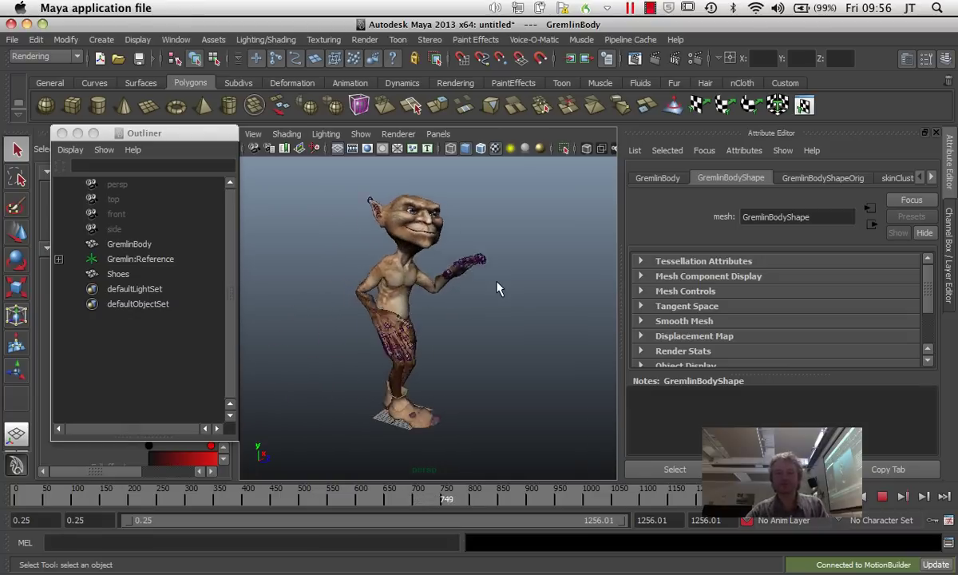
pyautogui.click(655, 59)
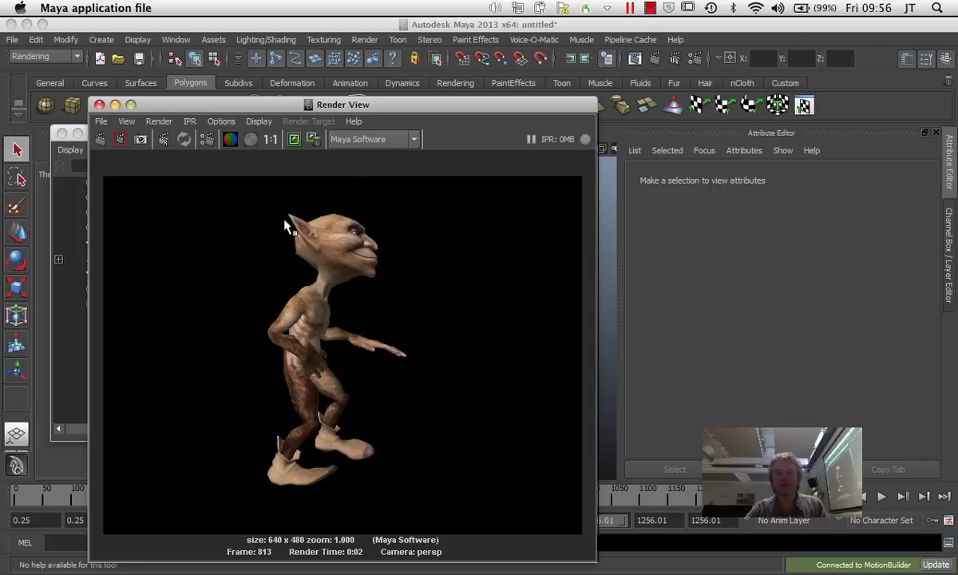
# Step: Close the Render View window to return to the textured Gremlin
pyautogui.click(99, 105)
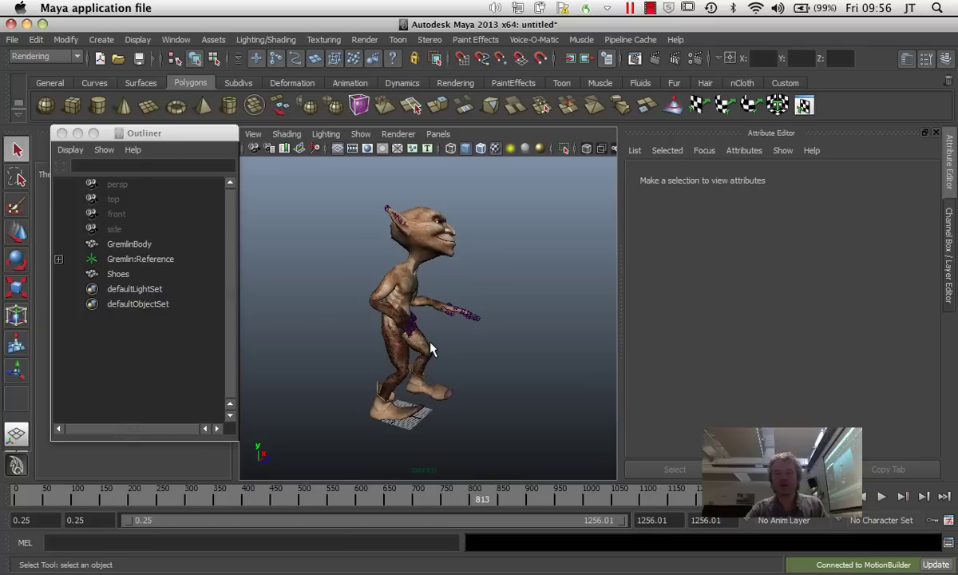